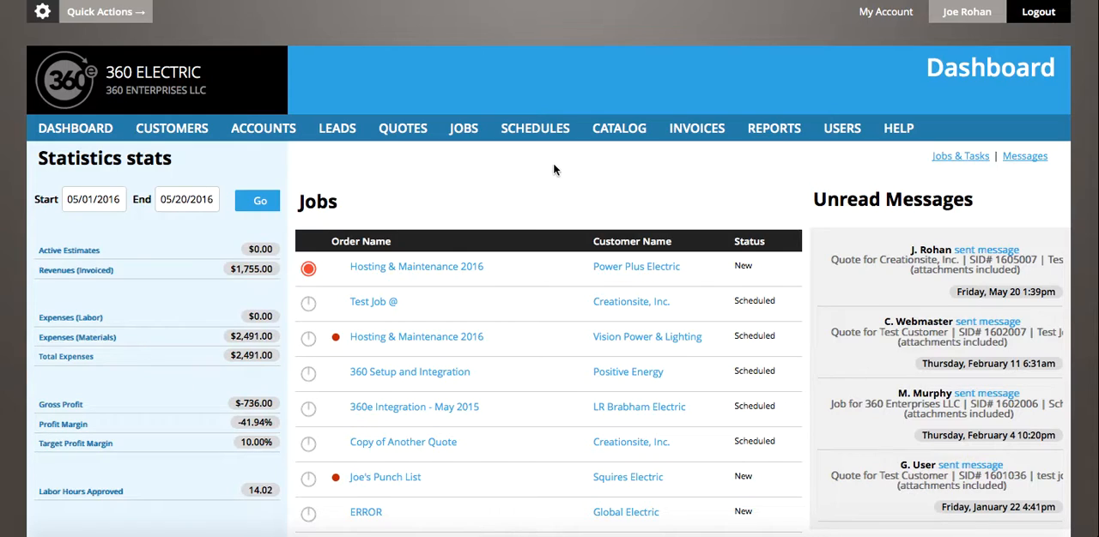
Open the details of the job "Test Job @" and add a new change order to it.
{"action": "left_click", "coordinate": [464, 129]}
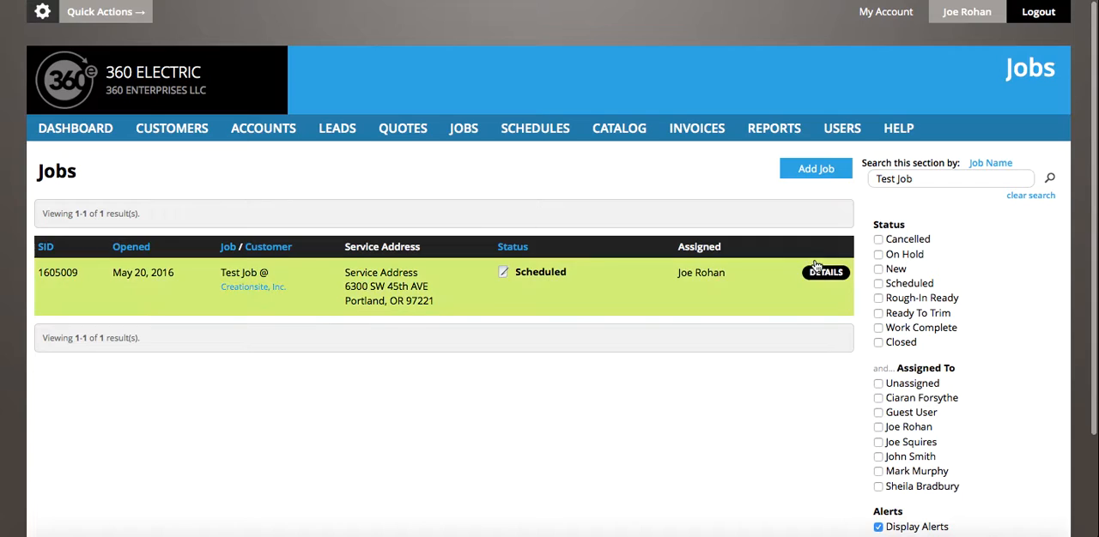
{"action": "left_click", "coordinate": [826, 273]}
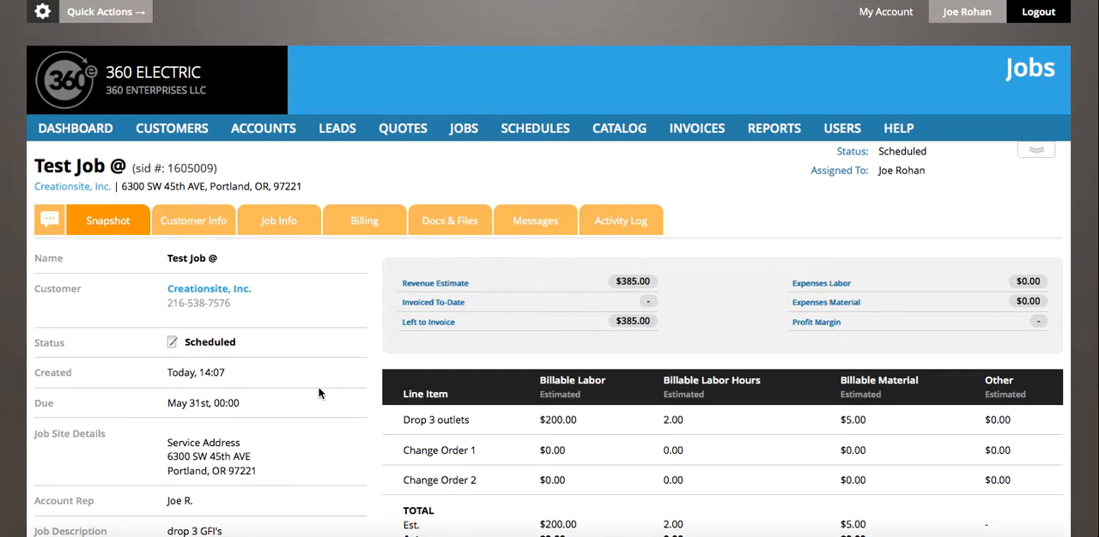
{"action": "left_click", "coordinate": [281, 228]}
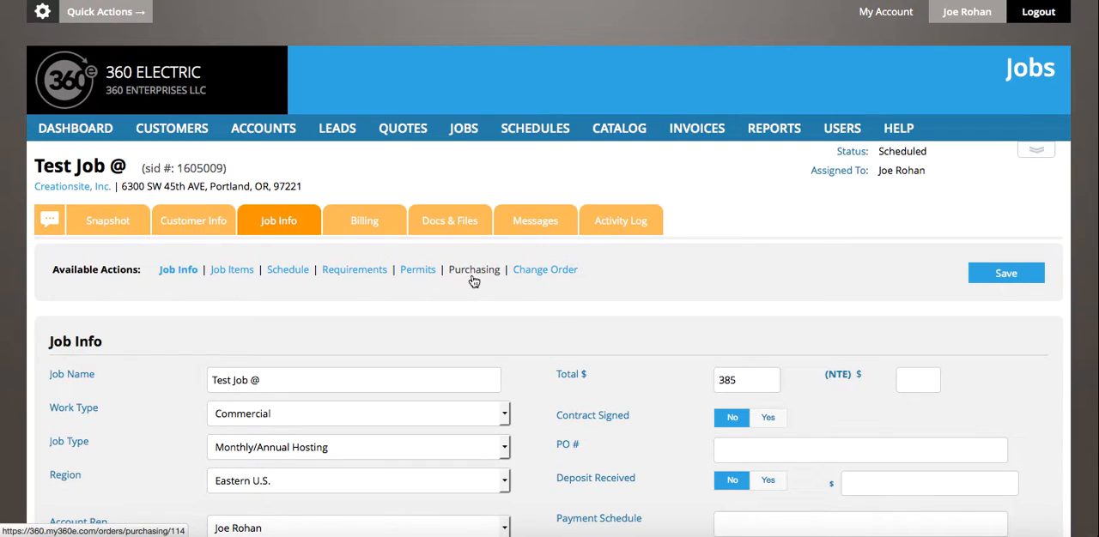
{"action": "left_click", "coordinate": [533, 271]}
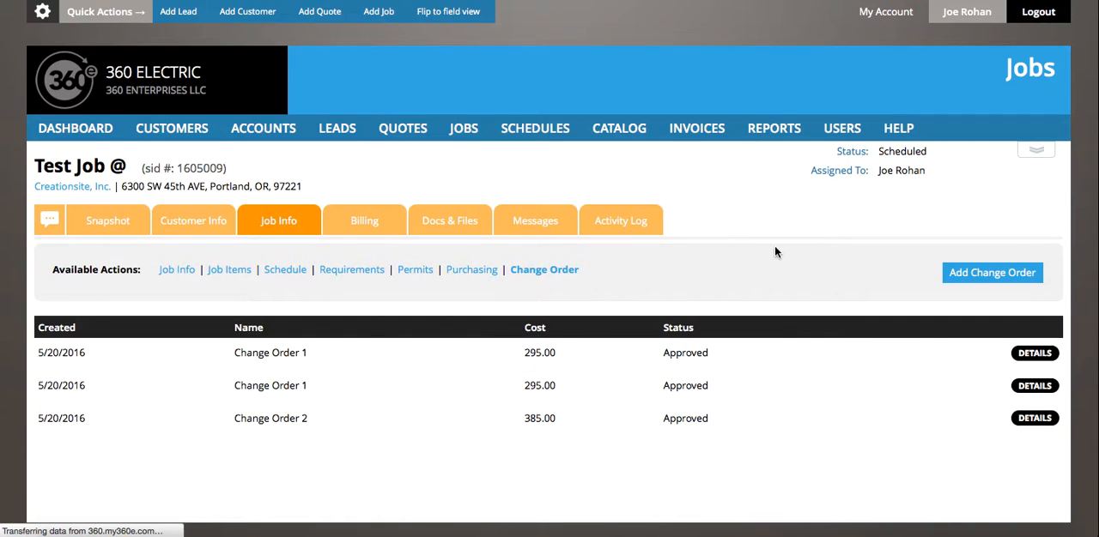
{"action": "left_click", "coordinate": [983, 273]}
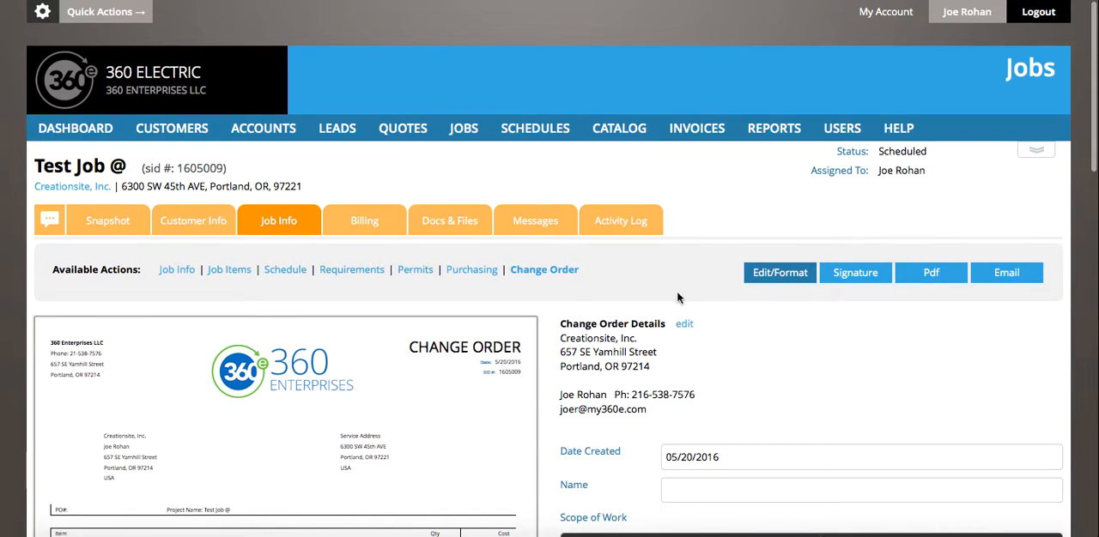
Examine the blank change order's document preview alongside its detail, scope of work and cost fields.
{"action": "scroll", "coordinate": [404, 314], "scroll_direction": "down", "scroll_amount": 5}
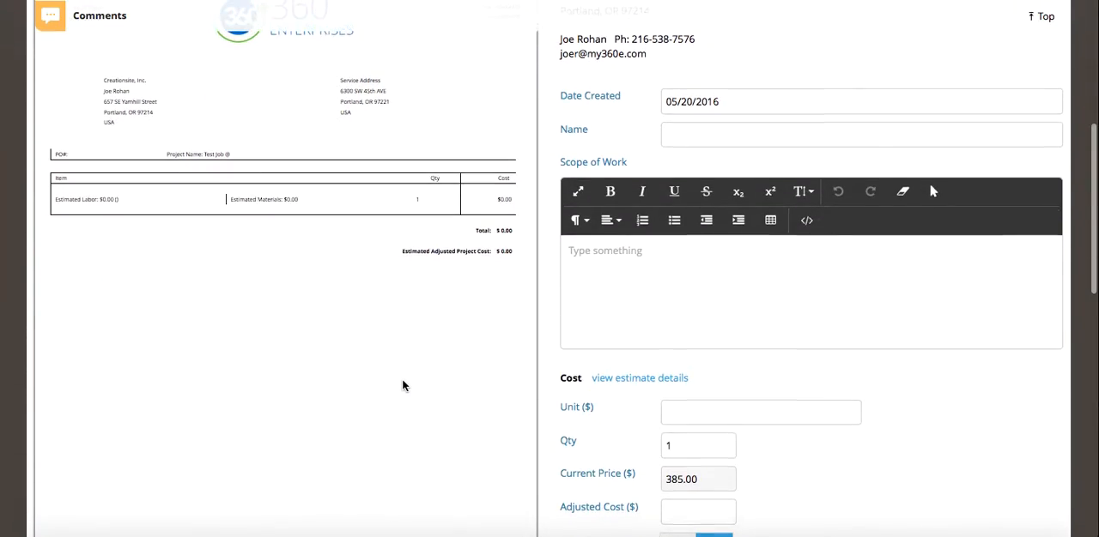
{"action": "scroll", "coordinate": [403, 385], "scroll_direction": "up", "scroll_amount": 1}
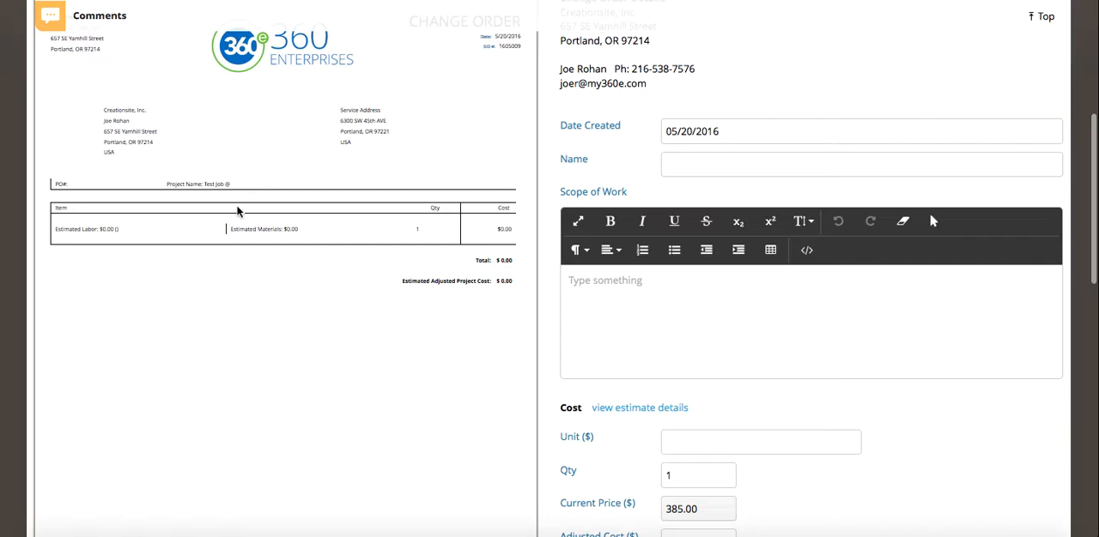
{"action": "scroll", "coordinate": [286, 432], "scroll_direction": "up", "scroll_amount": 2}
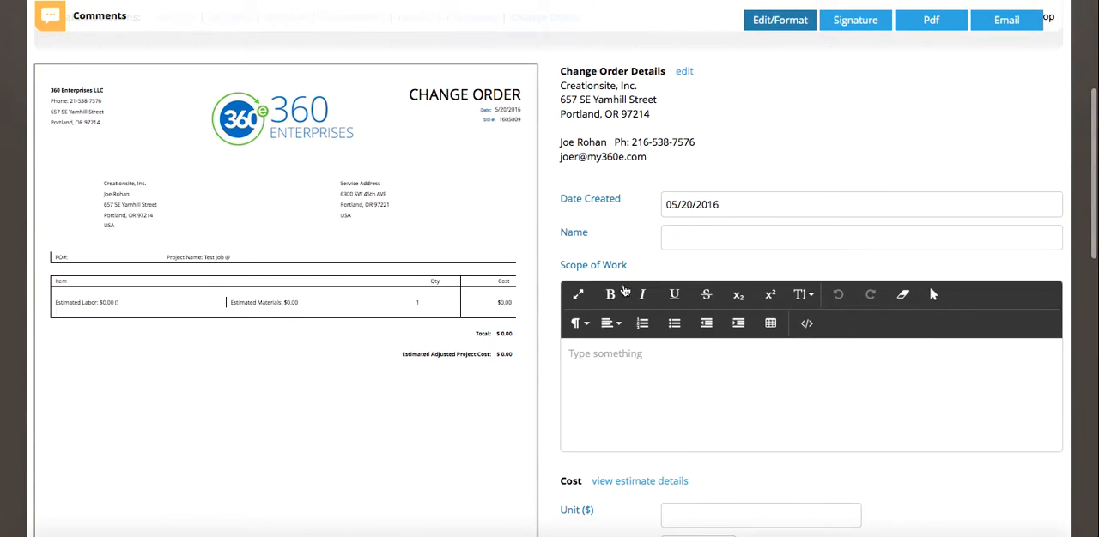
{"action": "scroll", "coordinate": [771, 459], "scroll_direction": "down", "scroll_amount": 1}
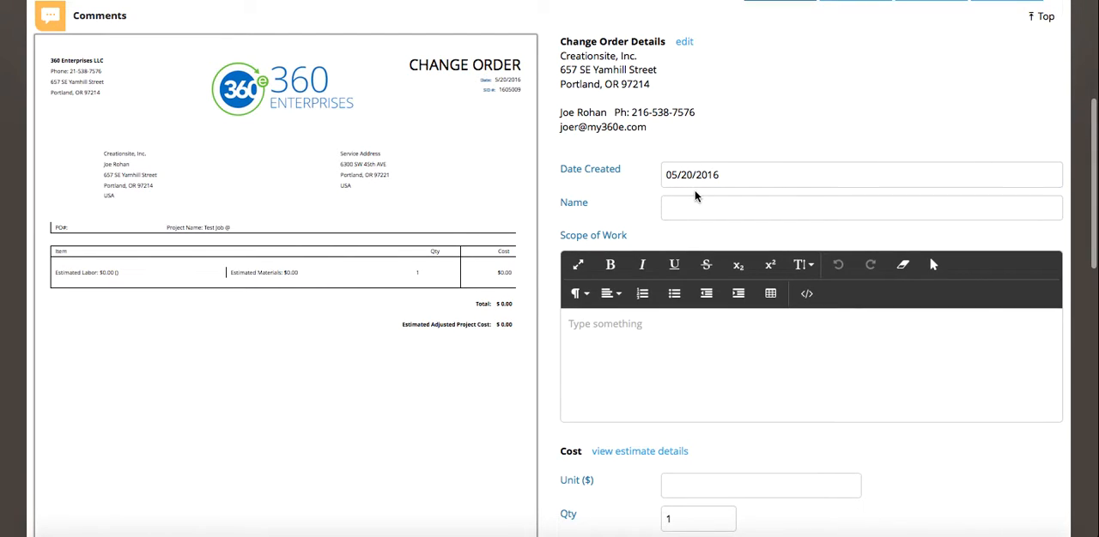
{"action": "scroll", "coordinate": [311, 315], "scroll_direction": "down", "scroll_amount": 1}
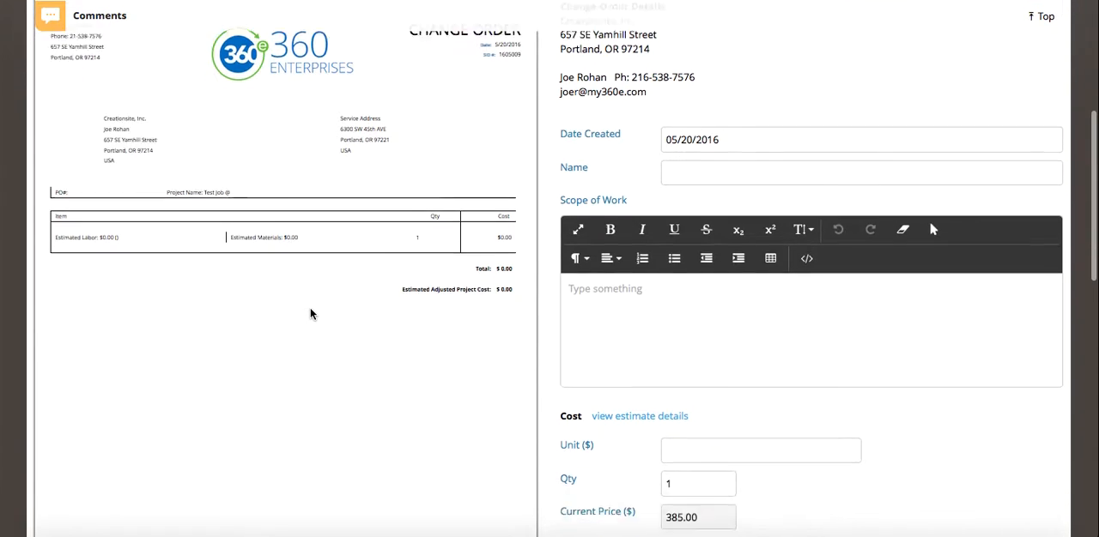
{"action": "scroll", "coordinate": [310, 314], "scroll_direction": "up", "scroll_amount": 1}
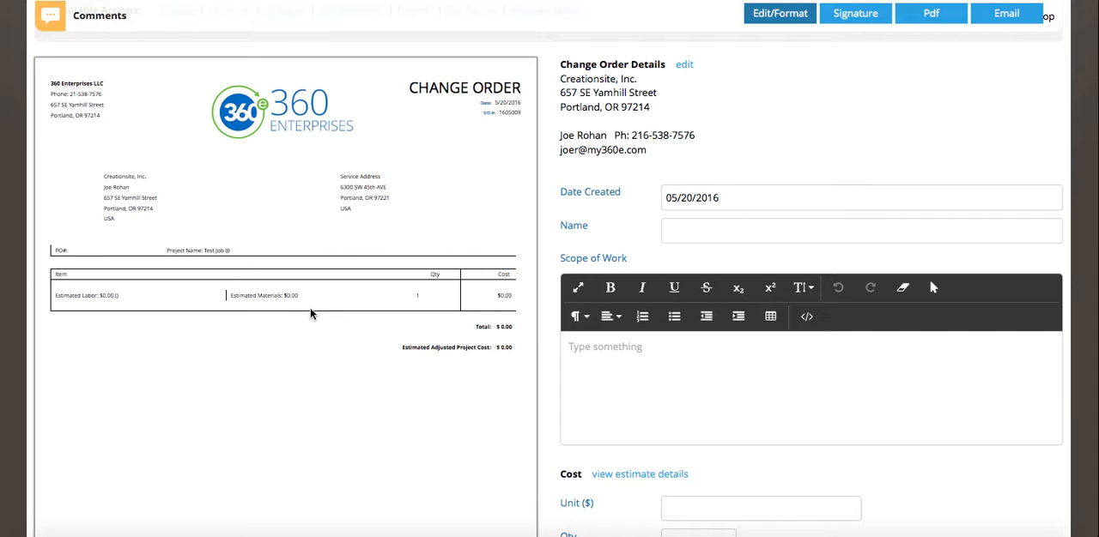
{"action": "scroll", "coordinate": [311, 314], "scroll_direction": "down", "scroll_amount": 1}
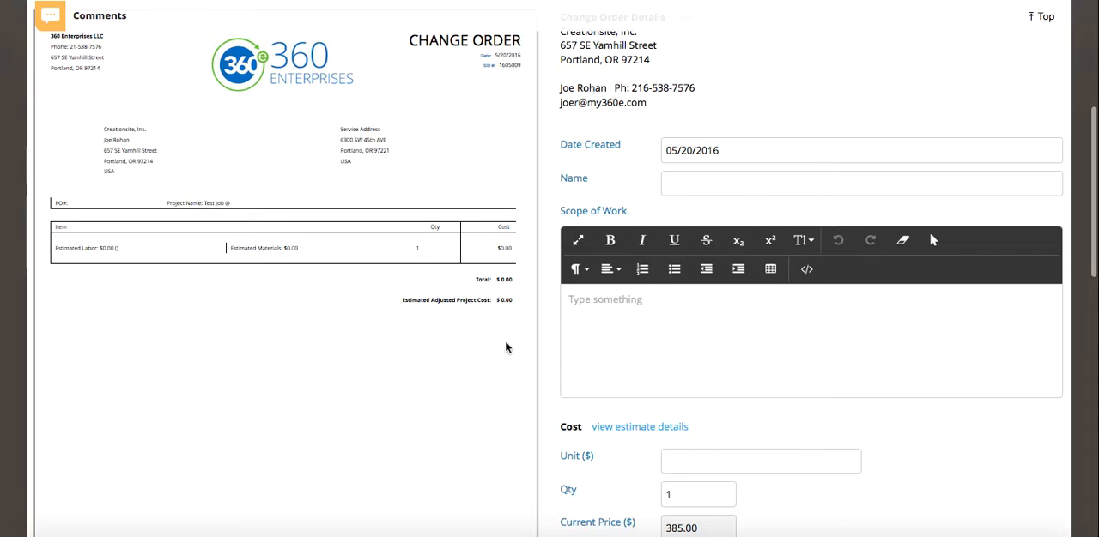
{"action": "scroll", "coordinate": [365, 342], "scroll_direction": "up", "scroll_amount": 1}
{"action": "scroll", "coordinate": [365, 342], "scroll_direction": "up", "scroll_amount": 1}
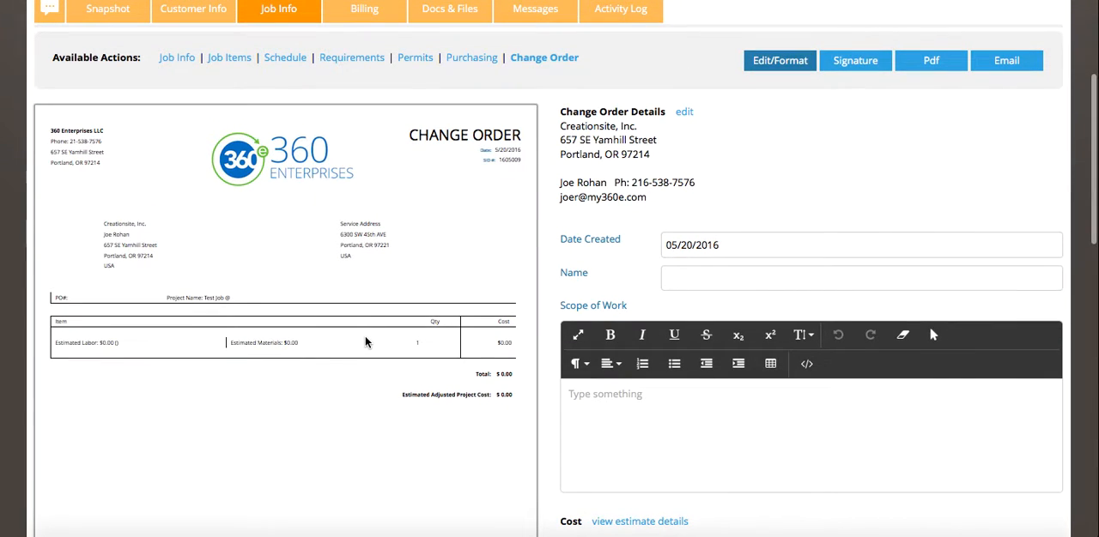
{"action": "scroll", "coordinate": [365, 342], "scroll_direction": "down", "scroll_amount": 5}
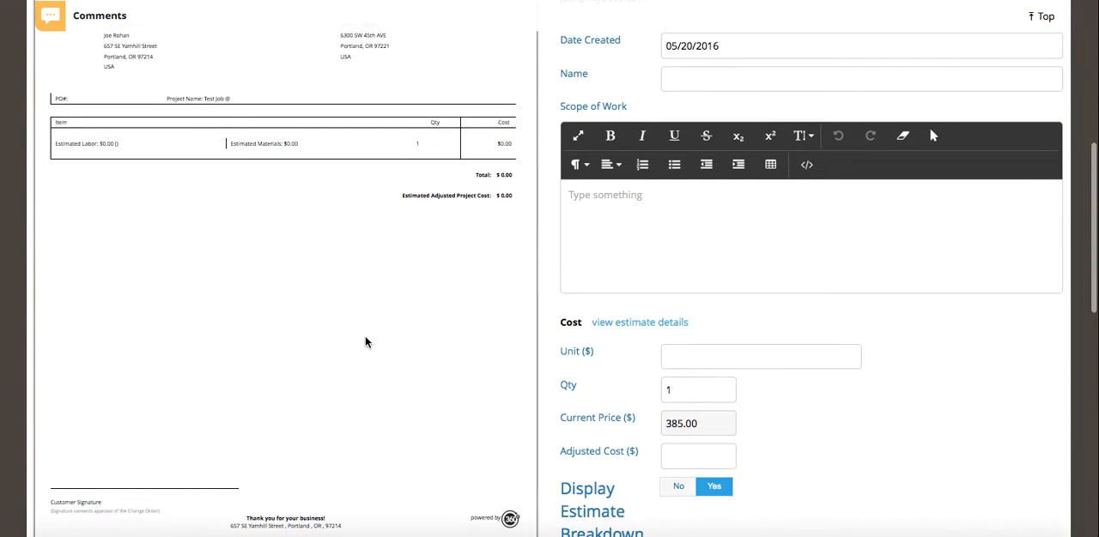
{"action": "scroll", "coordinate": [365, 342], "scroll_direction": "up", "scroll_amount": 1}
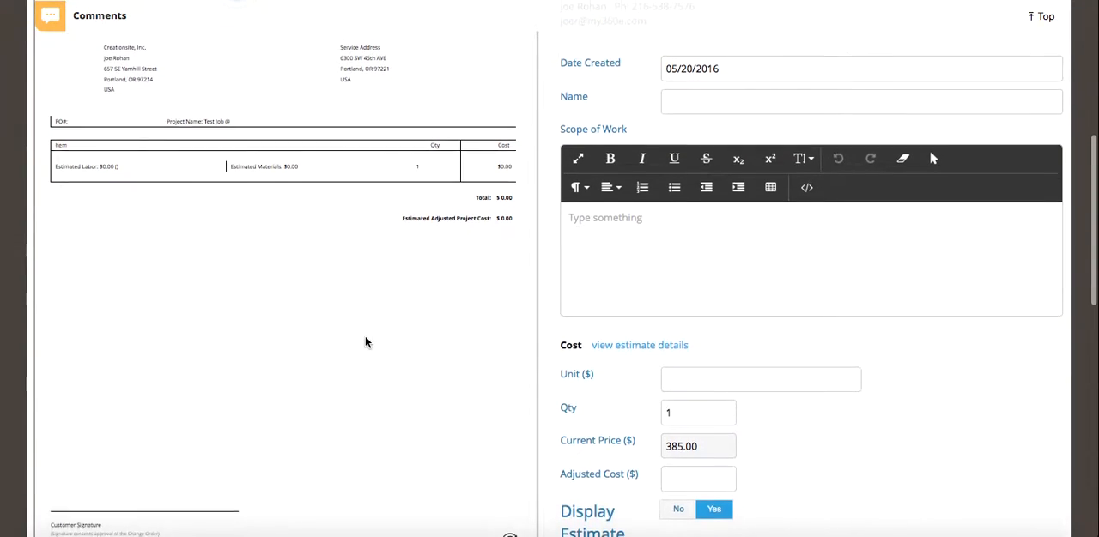
{"action": "scroll", "coordinate": [365, 342], "scroll_direction": "up", "scroll_amount": 2}
{"action": "scroll", "coordinate": [365, 342], "scroll_direction": "up", "scroll_amount": 1}
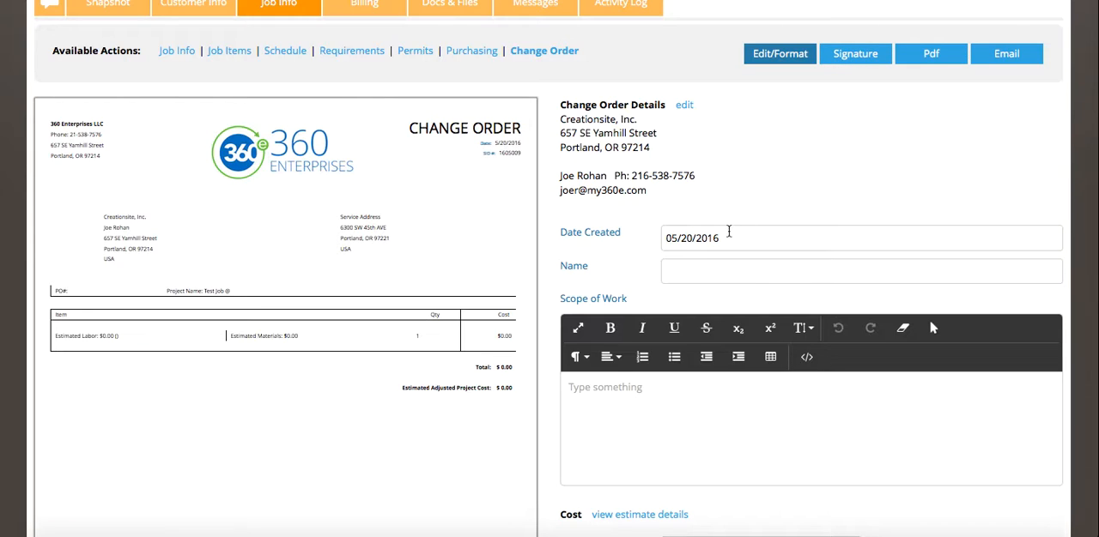
Name the new change order "Change Order 3".
{"action": "left_click", "coordinate": [703, 273]}
{"action": "left_click", "coordinate": [677, 384]}
{"action": "left_click", "coordinate": [713, 272]}
{"action": "type", "text": "Change"}
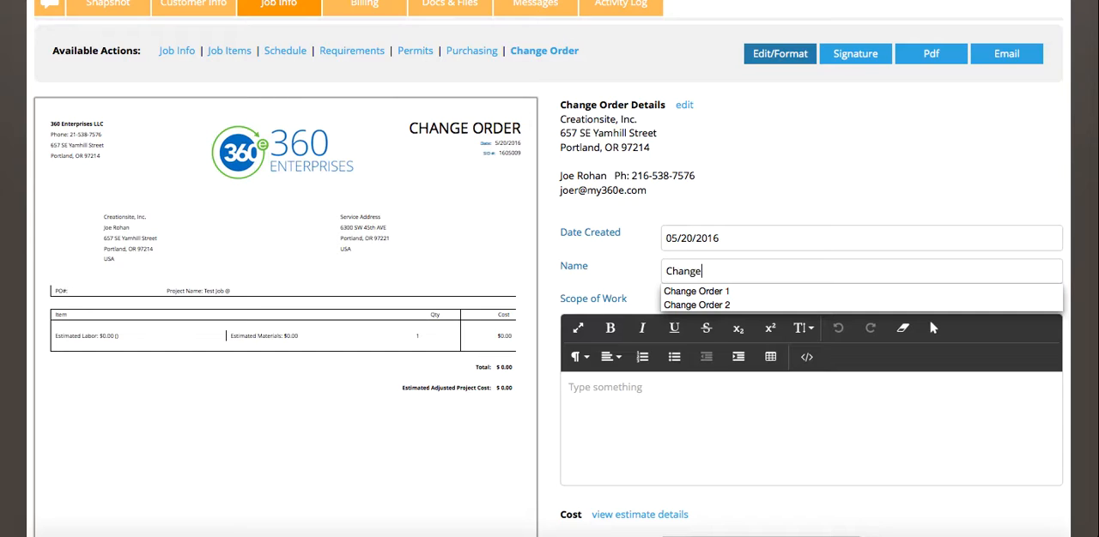
{"action": "type", "text": " Order 3"}
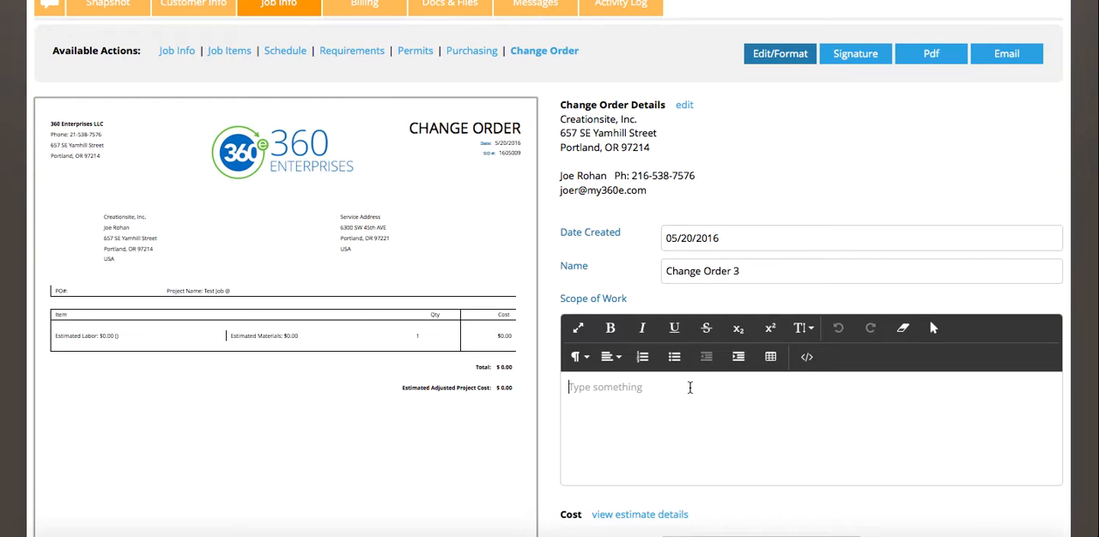
{"action": "type", "text": "Fix GFI"}
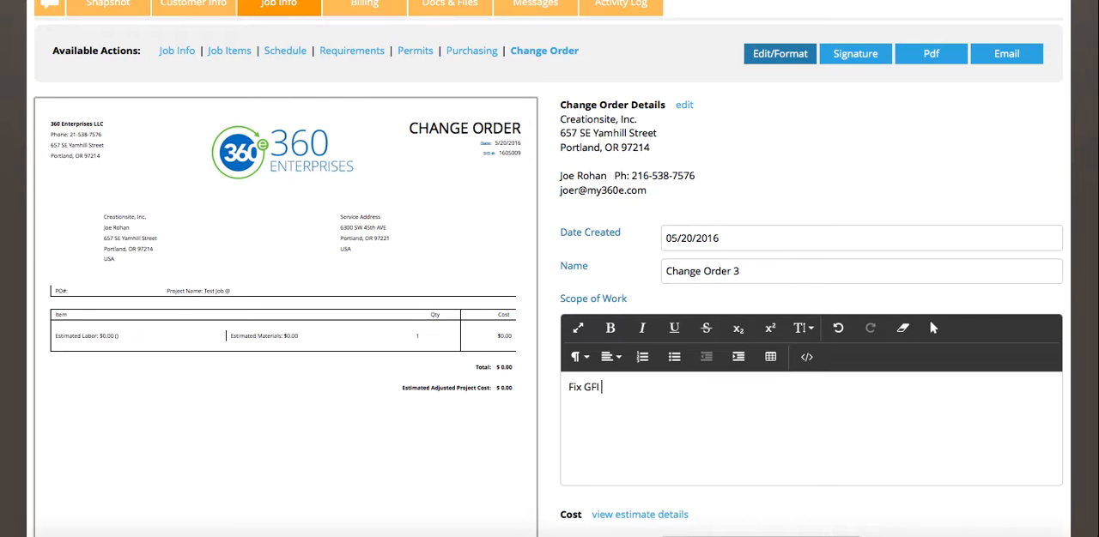
{"action": "type", "text": " in Basement."}
Set the change order's unit cost to $90 and save the change order.
{"action": "scroll", "coordinate": [678, 267], "scroll_direction": "down", "scroll_amount": 5}
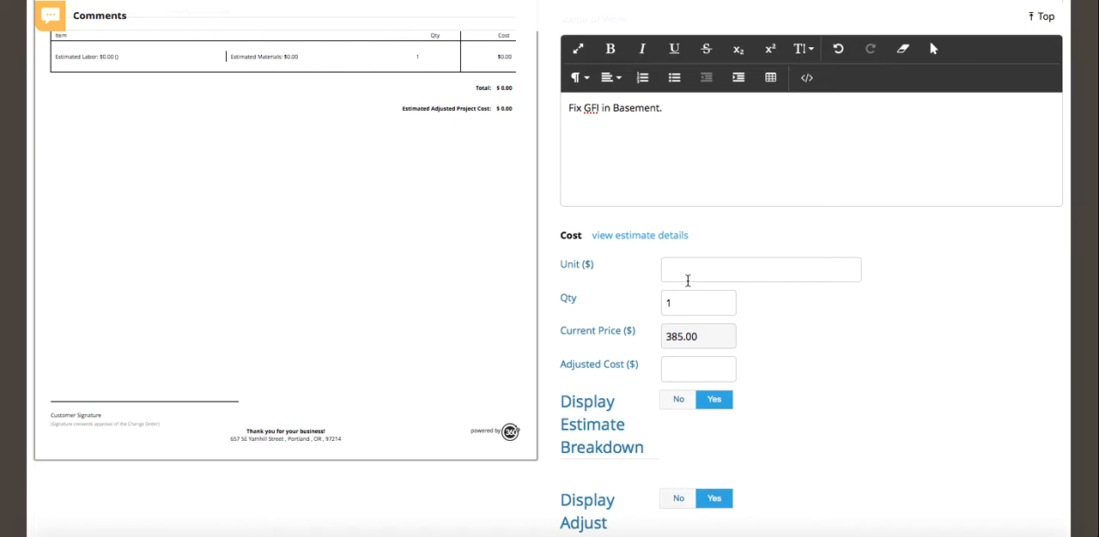
{"action": "type", "text": "90"}
{"action": "scroll", "coordinate": [656, 363], "scroll_direction": "down", "scroll_amount": 1}
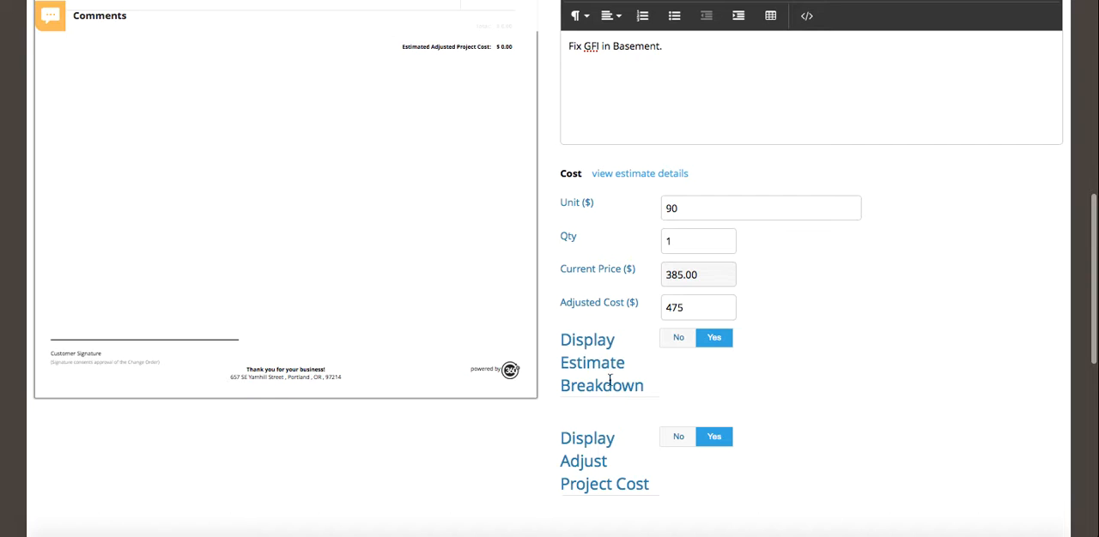
{"action": "scroll", "coordinate": [640, 394], "scroll_direction": "down", "scroll_amount": 1}
{"action": "scroll", "coordinate": [640, 394], "scroll_direction": "down", "scroll_amount": 2}
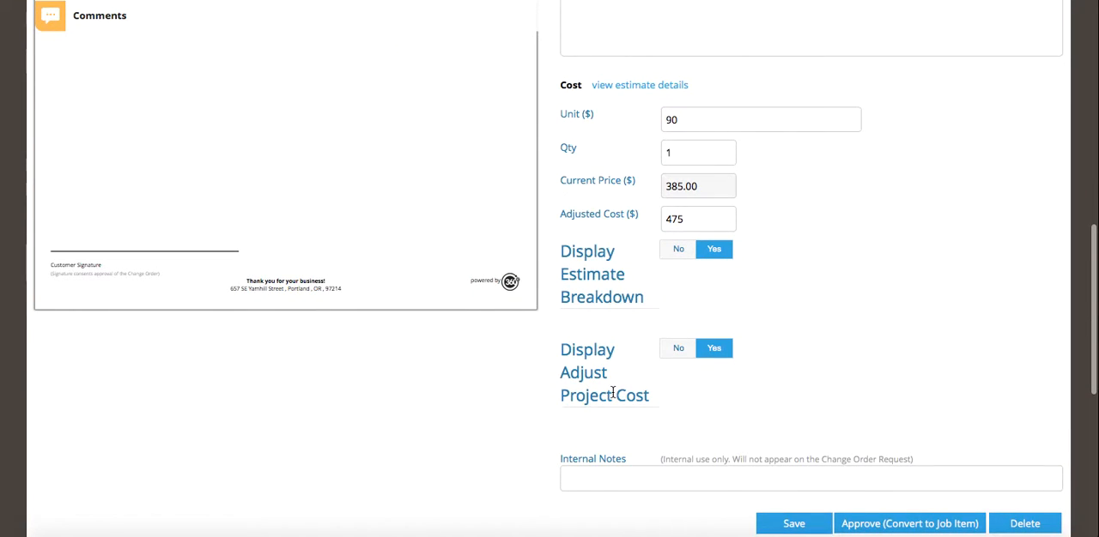
{"action": "scroll", "coordinate": [621, 412], "scroll_direction": "down", "scroll_amount": 2}
{"action": "scroll", "coordinate": [621, 413], "scroll_direction": "up", "scroll_amount": 5}
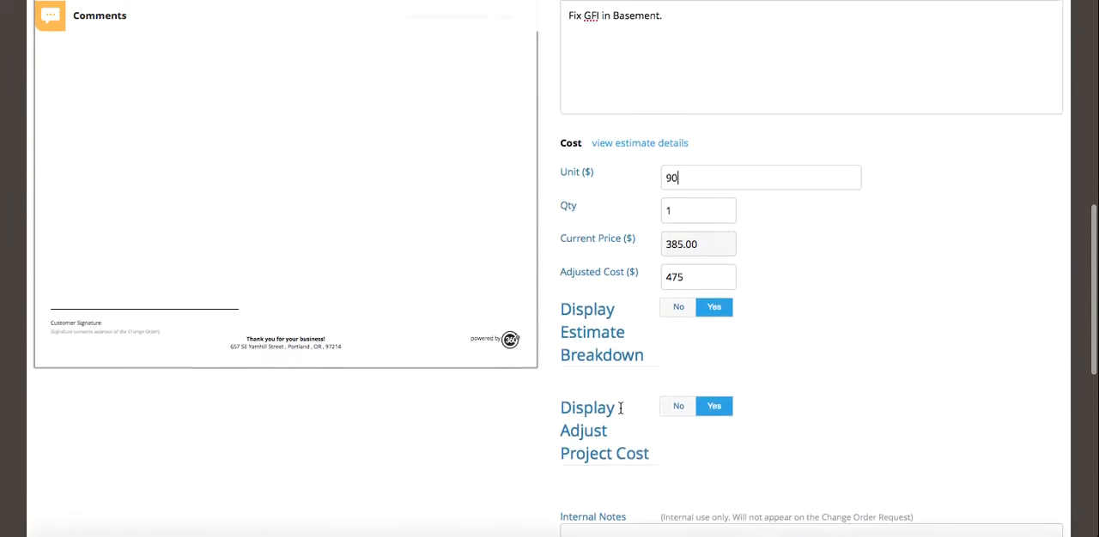
{"action": "scroll", "coordinate": [620, 407], "scroll_direction": "down", "scroll_amount": 6}
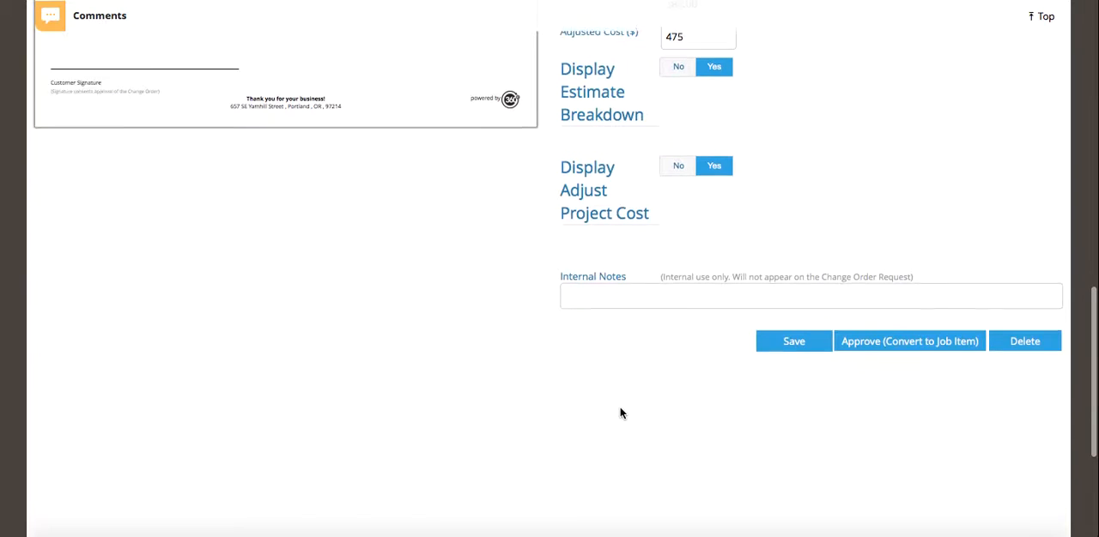
{"action": "left_click", "coordinate": [791, 340]}
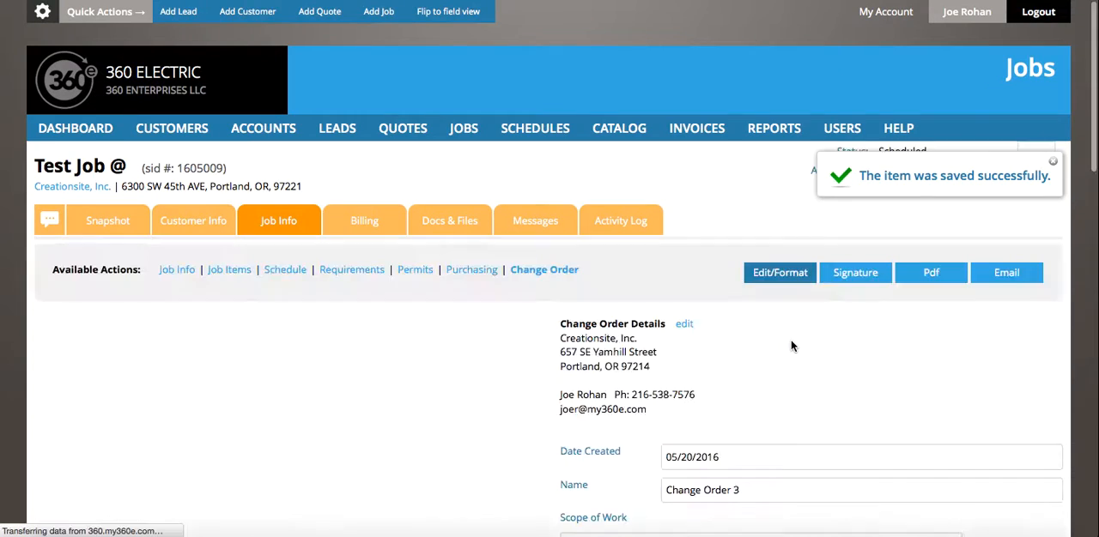
Review the saved change order's preview, checking its line item, total and adjusted project cost against the cost fields.
{"action": "scroll", "coordinate": [791, 340], "scroll_direction": "down", "scroll_amount": 5}
{"action": "scroll", "coordinate": [791, 340], "scroll_direction": "down", "scroll_amount": 5}
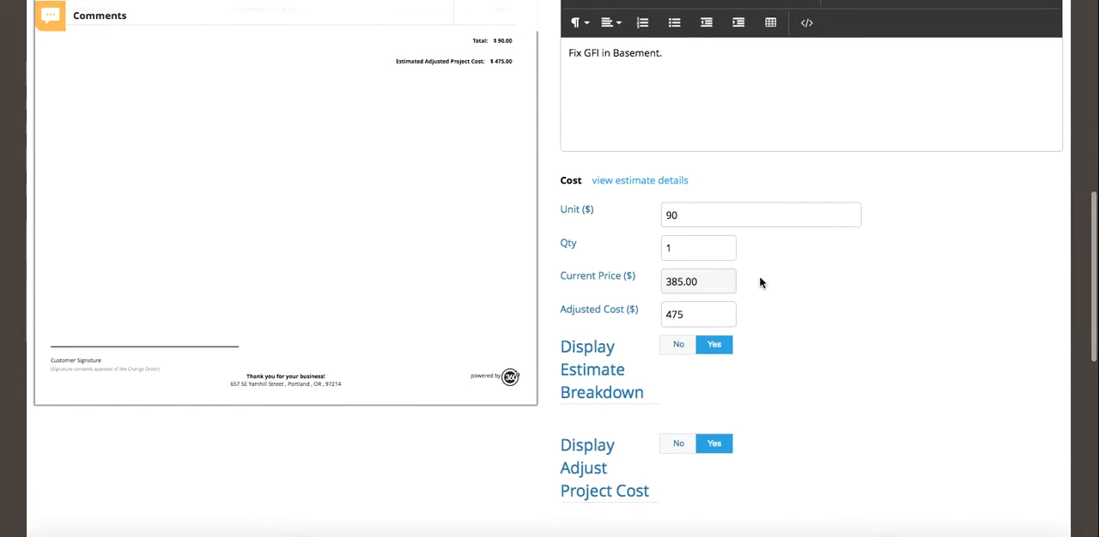
{"action": "scroll", "coordinate": [849, 238], "scroll_direction": "up", "scroll_amount": 5}
{"action": "scroll", "coordinate": [848, 238], "scroll_direction": "down", "scroll_amount": 2}
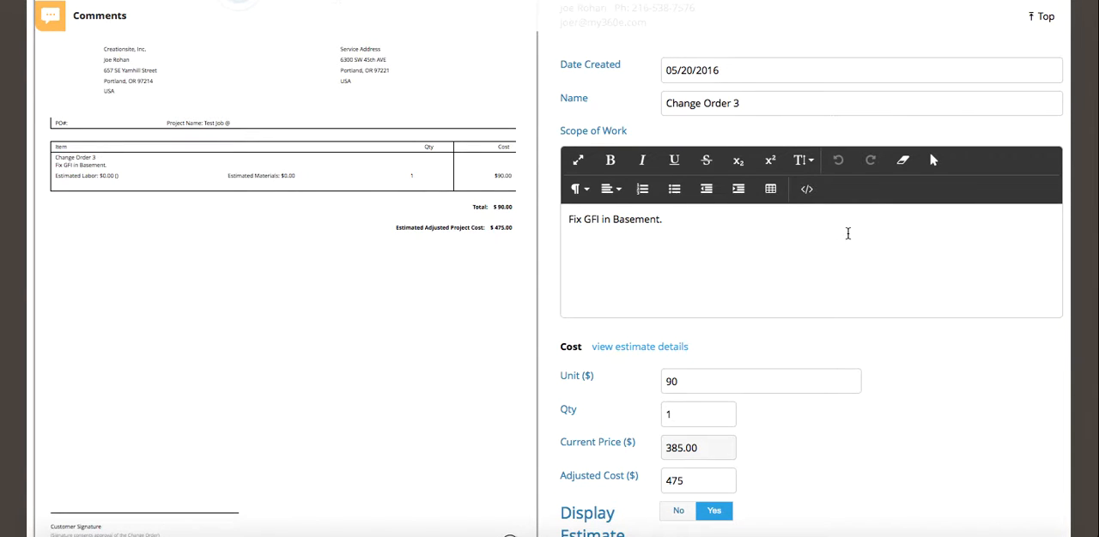
{"action": "scroll", "coordinate": [847, 234], "scroll_direction": "up", "scroll_amount": 2}
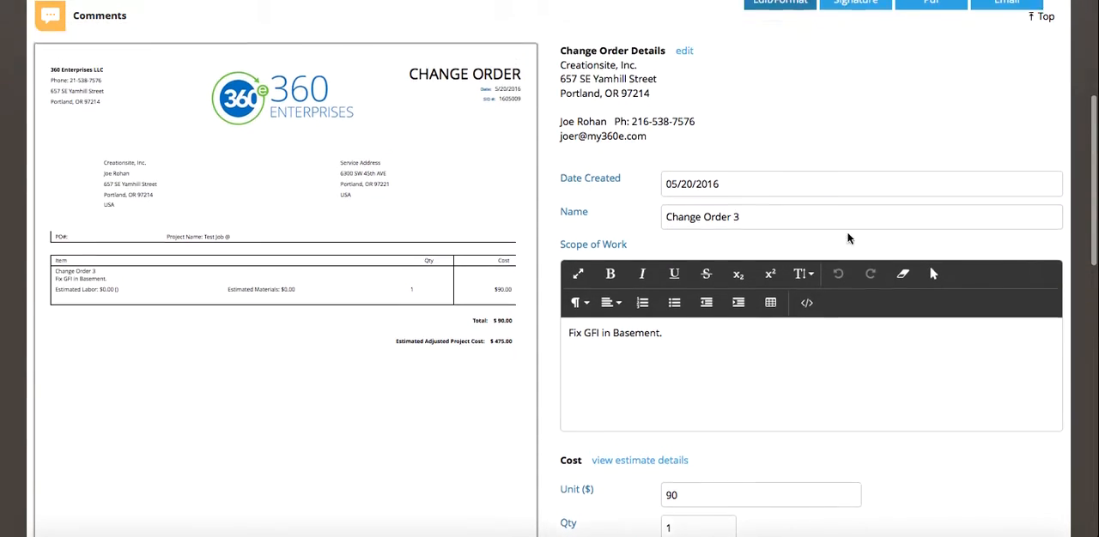
{"action": "scroll", "coordinate": [848, 239], "scroll_direction": "up", "scroll_amount": 1}
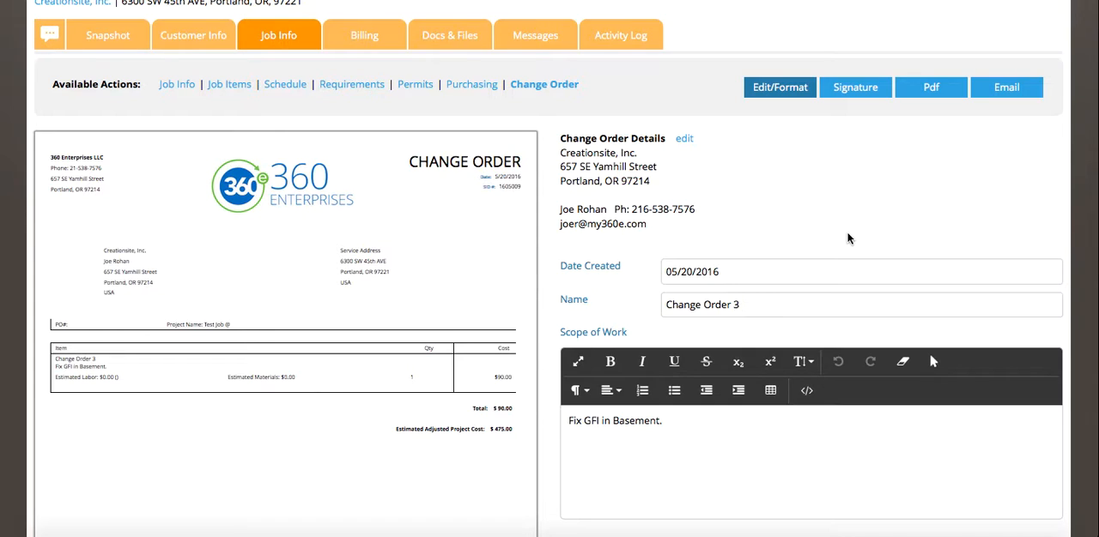
{"action": "scroll", "coordinate": [848, 239], "scroll_direction": "down", "scroll_amount": 5}
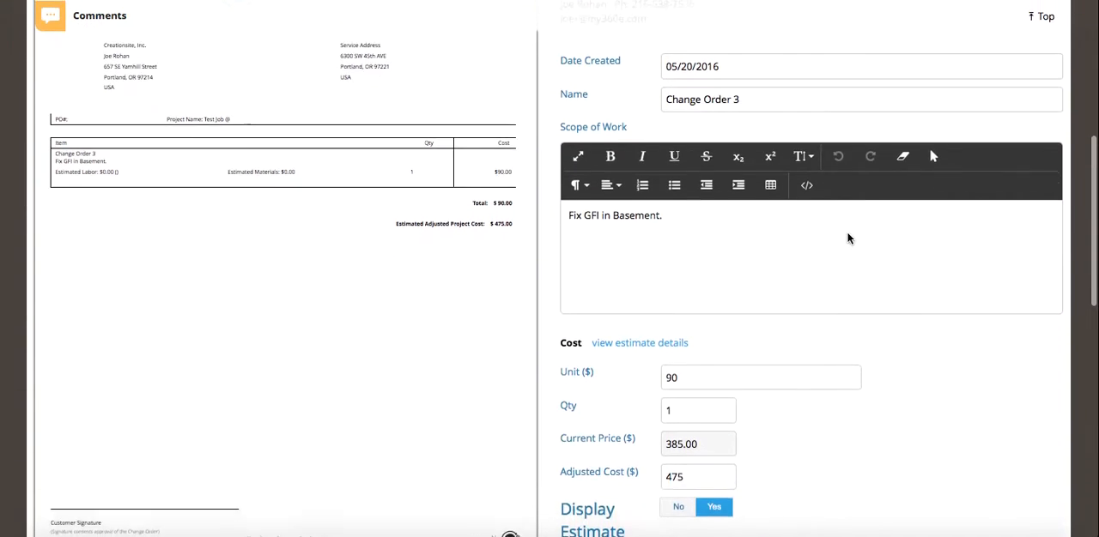
{"action": "scroll", "coordinate": [847, 239], "scroll_direction": "up", "scroll_amount": 2}
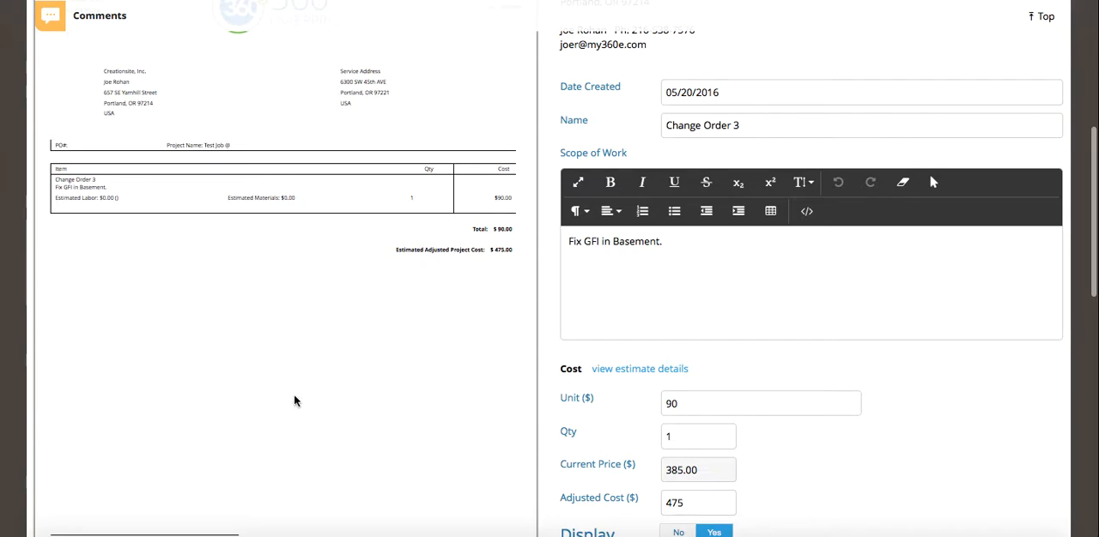
{"action": "scroll", "coordinate": [347, 415], "scroll_direction": "up", "scroll_amount": 2}
{"action": "scroll", "coordinate": [347, 415], "scroll_direction": "down", "scroll_amount": 2}
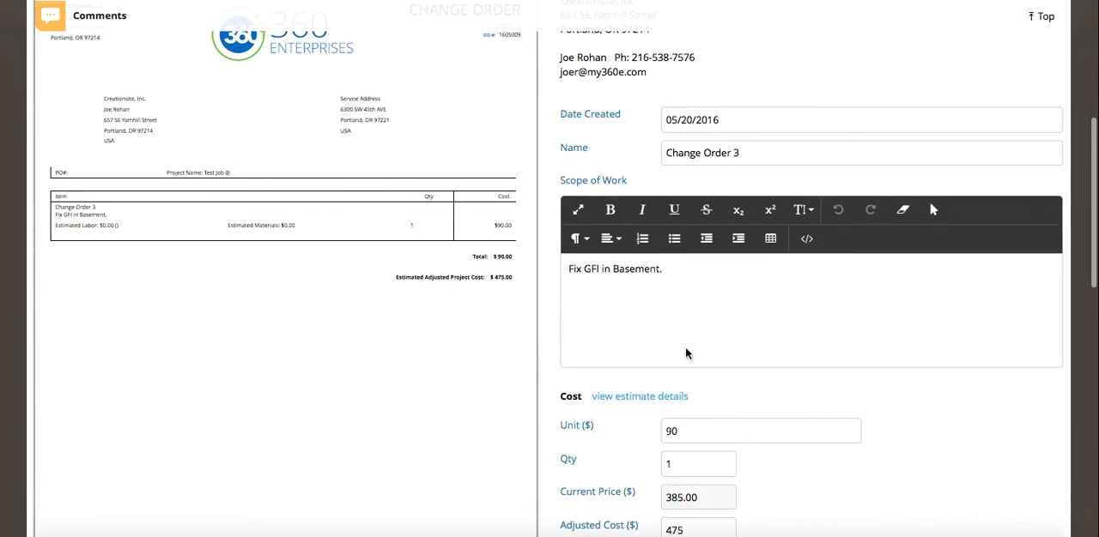
{"action": "scroll", "coordinate": [713, 359], "scroll_direction": "down", "scroll_amount": 2}
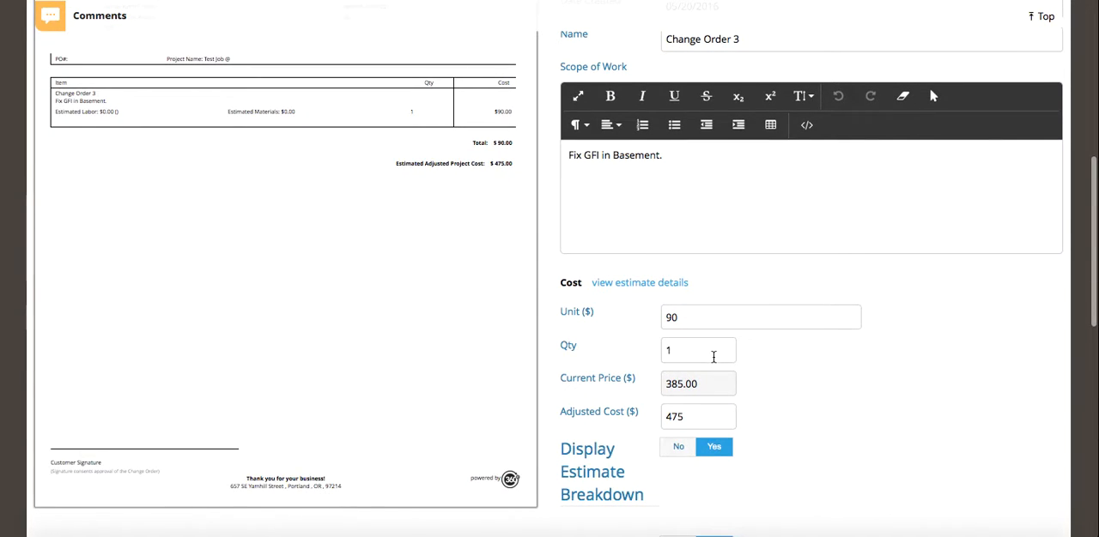
{"action": "scroll", "coordinate": [810, 356], "scroll_direction": "up", "scroll_amount": 3}
{"action": "scroll", "coordinate": [810, 355], "scroll_direction": "down", "scroll_amount": 1}
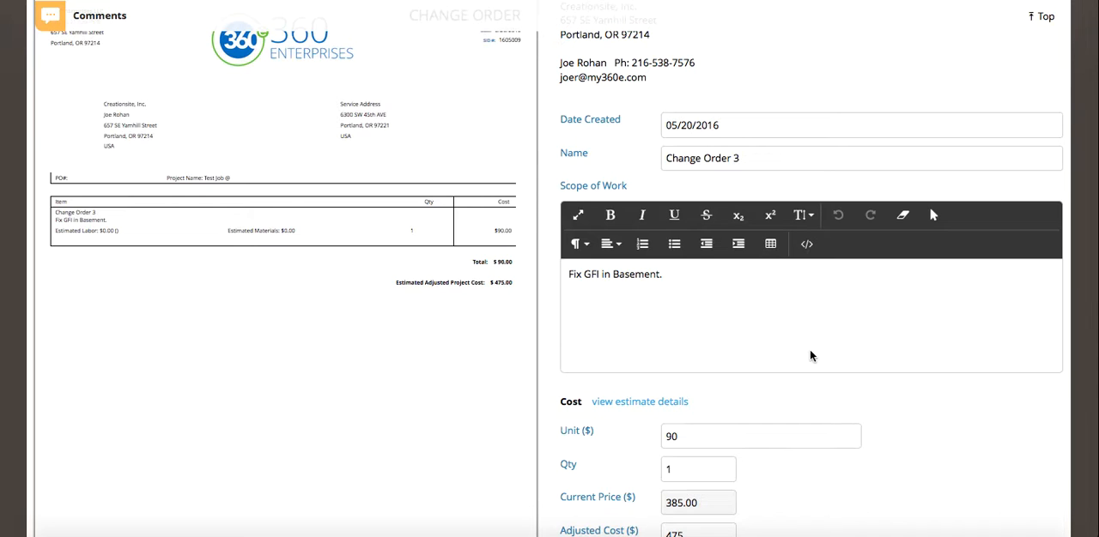
{"action": "scroll", "coordinate": [809, 356], "scroll_direction": "up", "scroll_amount": 3}
{"action": "scroll", "coordinate": [810, 356], "scroll_direction": "down", "scroll_amount": 6}
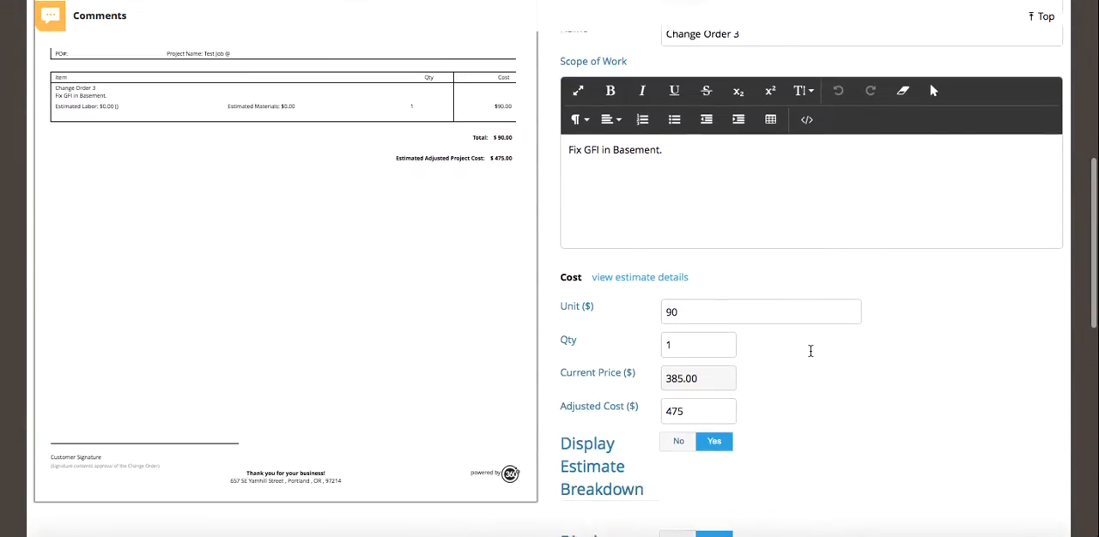
Sign Change Order 3 with a freehand customer signature above the signature line and save the signature.
{"action": "scroll", "coordinate": [811, 354], "scroll_direction": "down", "scroll_amount": 2}
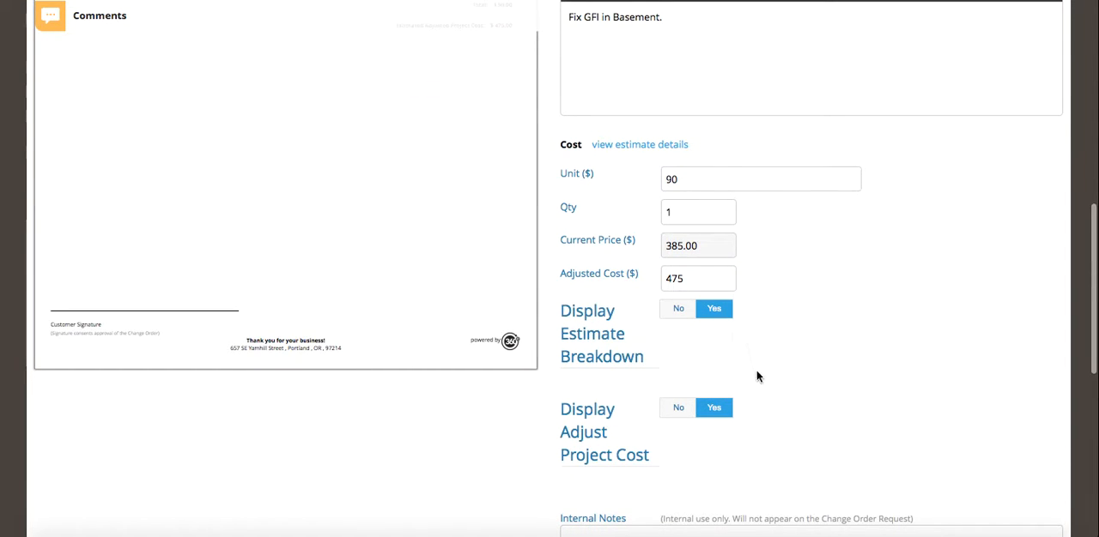
{"action": "scroll", "coordinate": [803, 342], "scroll_direction": "down", "scroll_amount": 4}
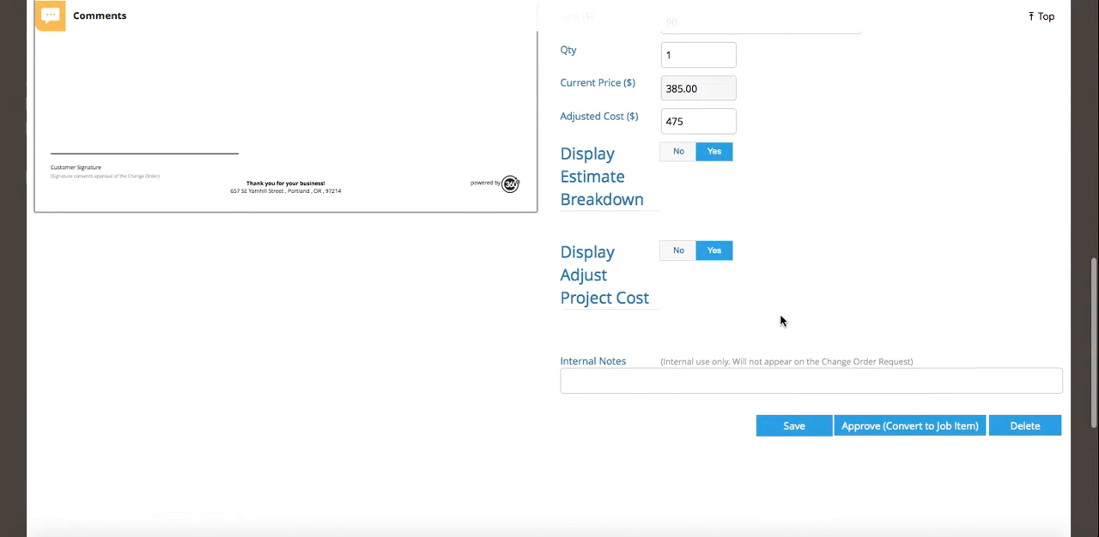
{"action": "scroll", "coordinate": [783, 305], "scroll_direction": "up", "scroll_amount": 7}
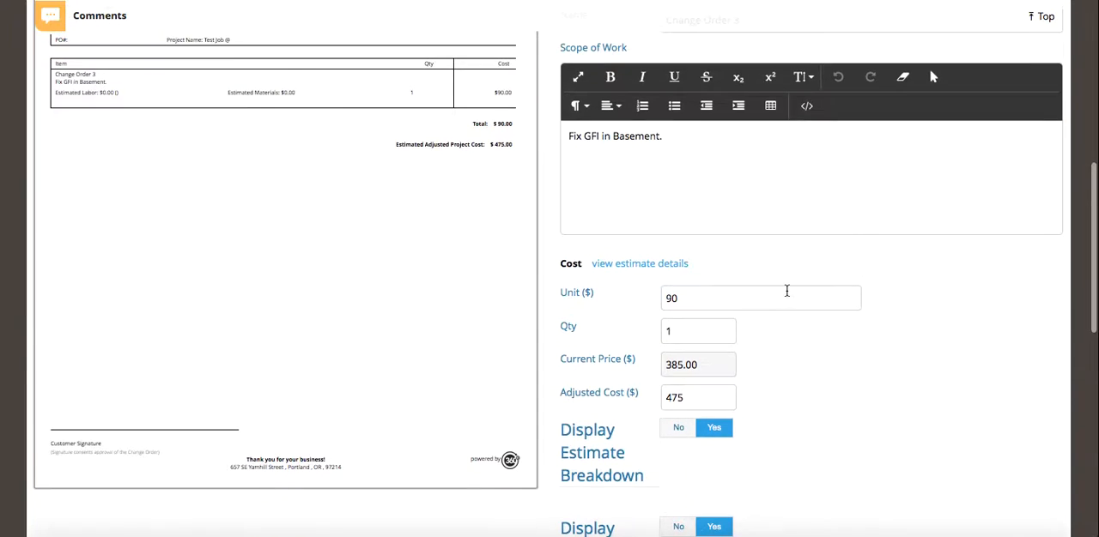
{"action": "scroll", "coordinate": [787, 291], "scroll_direction": "up", "scroll_amount": 8}
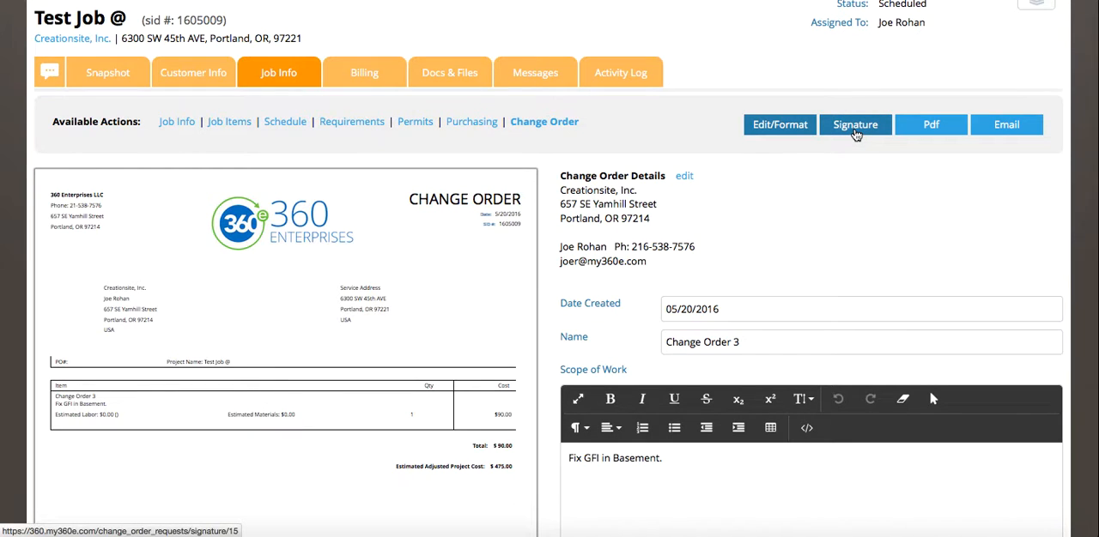
{"action": "left_click", "coordinate": [855, 133]}
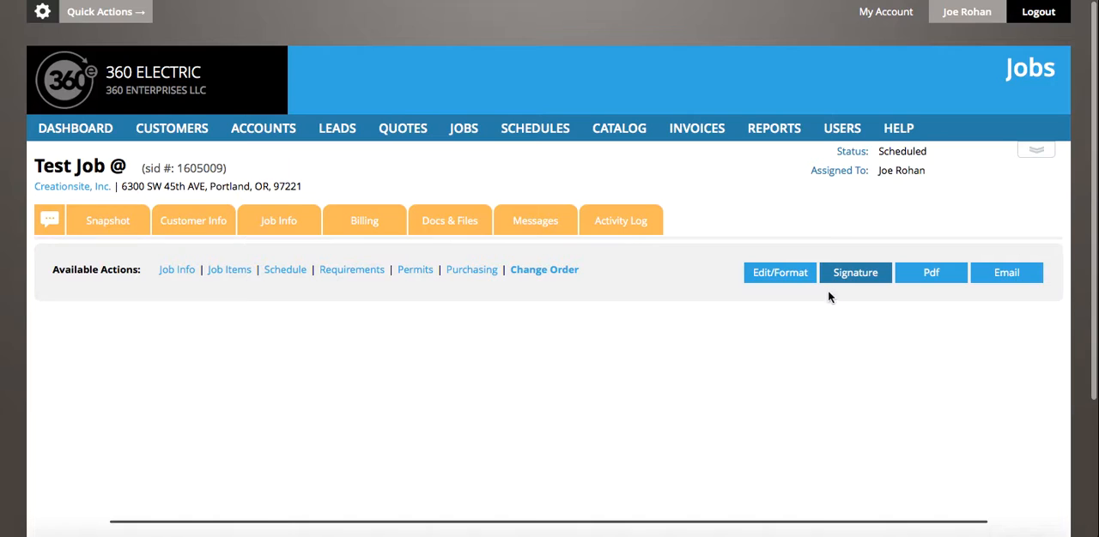
{"action": "scroll", "coordinate": [674, 346], "scroll_direction": "down", "scroll_amount": 3}
{"action": "mouse_move", "coordinate": [501, 340]}
{"action": "left_mouse_down"}
{"action": "mouse_move", "coordinate": [257, 259]}
{"action": "mouse_move", "coordinate": [518, 351]}
{"action": "mouse_move", "coordinate": [655, 270]}
{"action": "mouse_move", "coordinate": [713, 312]}
{"action": "mouse_move", "coordinate": [695, 311]}
{"action": "mouse_move", "coordinate": [742, 325]}
{"action": "left_mouse_up"}
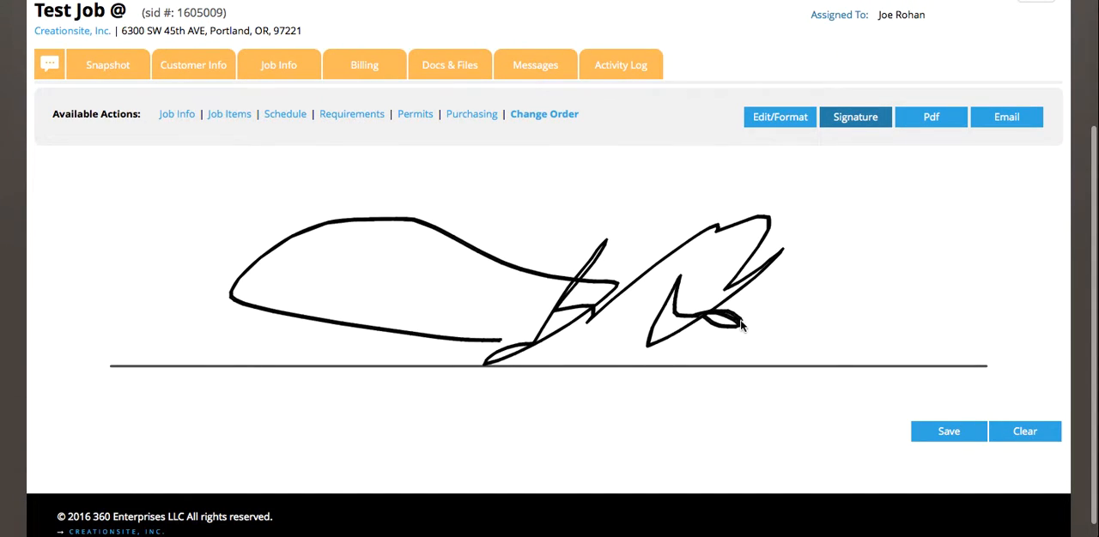
{"action": "left_click", "coordinate": [936, 436]}
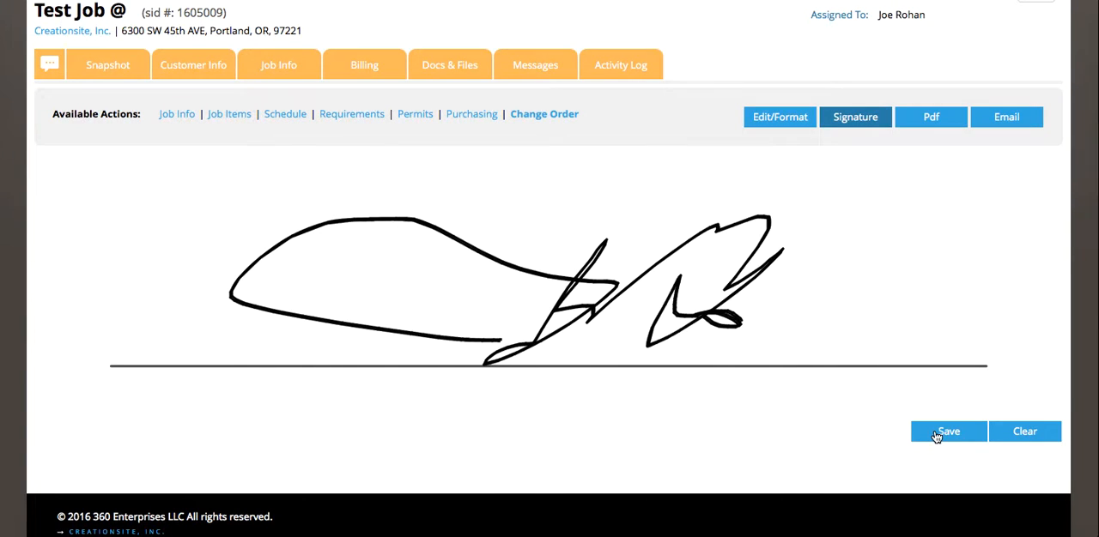
{"action": "left_click", "coordinate": [947, 434]}
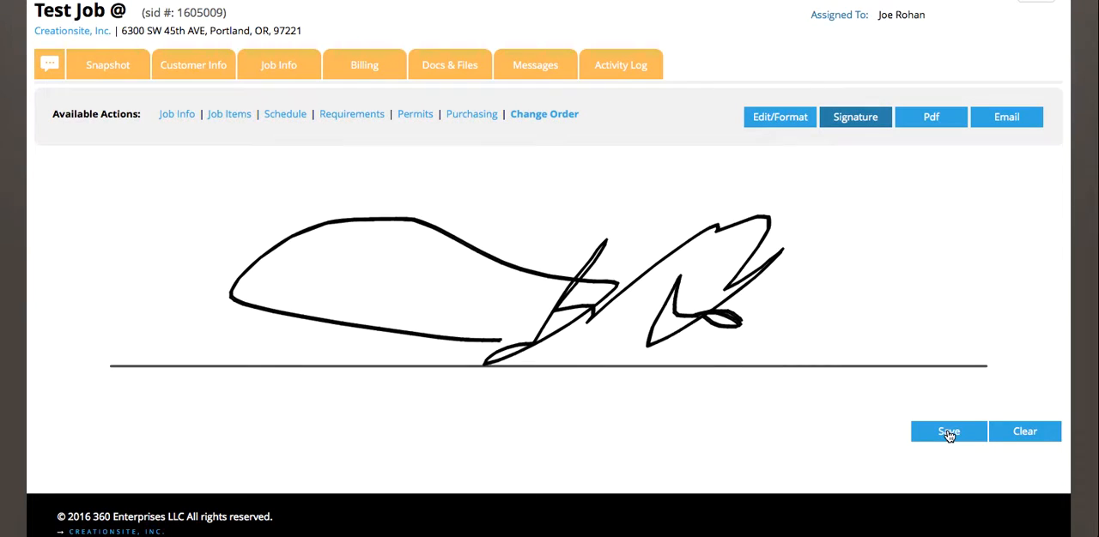
Return to the change order's edit and format view and check the customer signature on the document preview.
{"action": "left_click", "coordinate": [784, 119]}
{"action": "scroll", "coordinate": [282, 386], "scroll_direction": "down", "scroll_amount": 5}
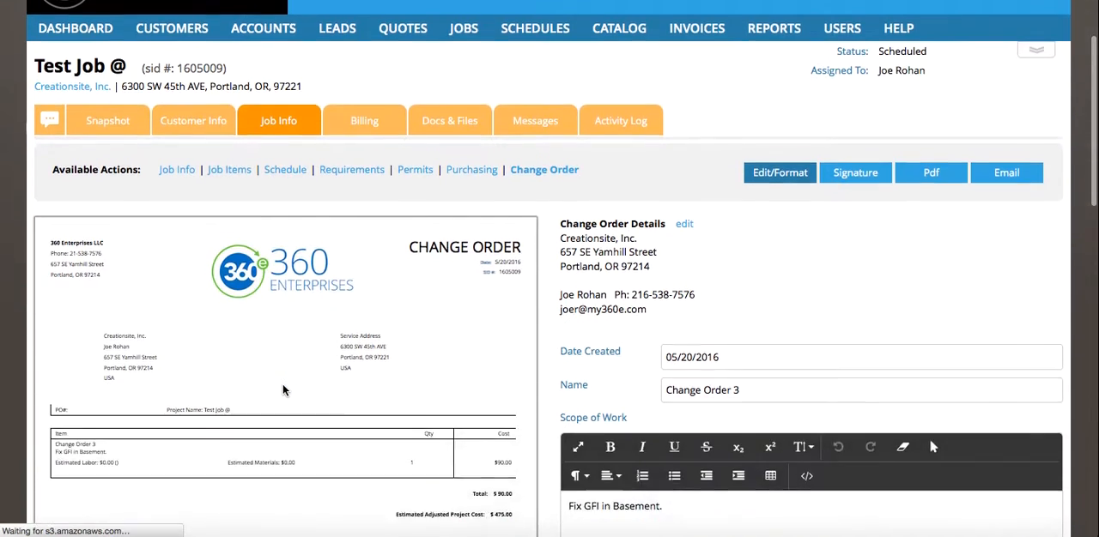
{"action": "scroll", "coordinate": [283, 386], "scroll_direction": "down", "scroll_amount": 2}
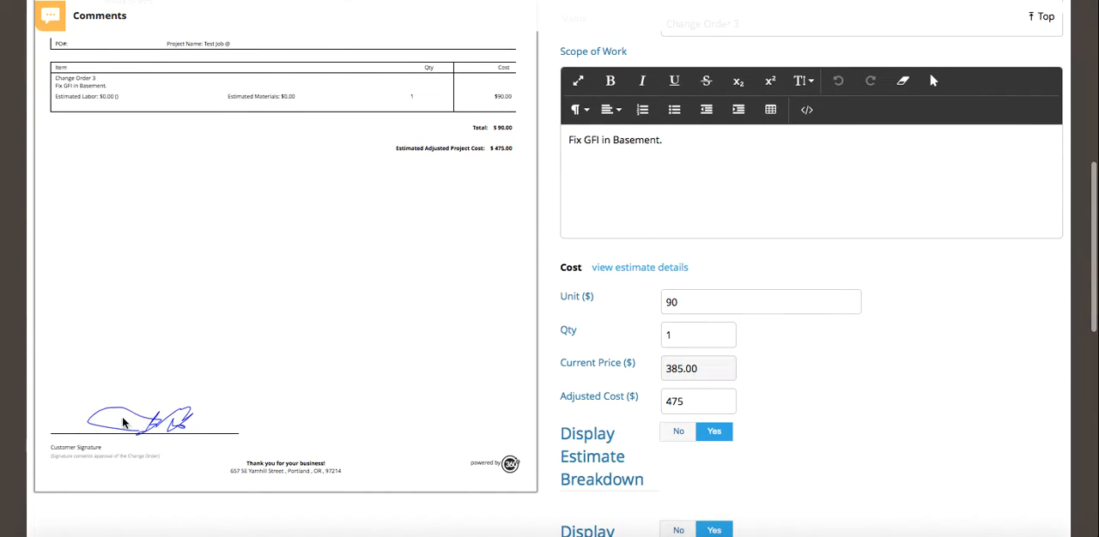
{"action": "scroll", "coordinate": [287, 355], "scroll_direction": "up", "scroll_amount": 3}
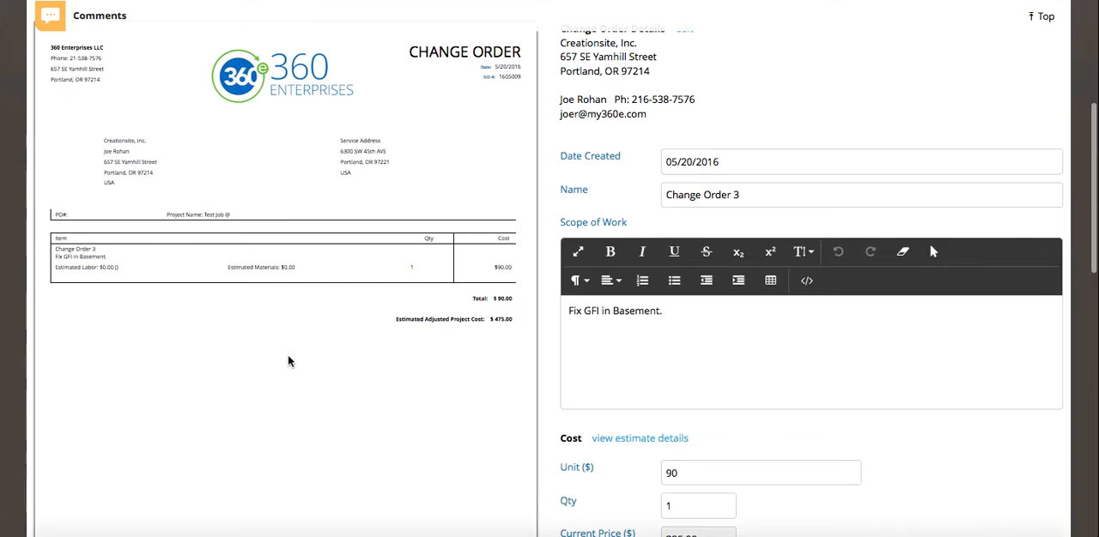
Approve Change Order 3, converting it to a job item.
{"action": "scroll", "coordinate": [288, 356], "scroll_direction": "down", "scroll_amount": 3}
{"action": "scroll", "coordinate": [288, 361], "scroll_direction": "down", "scroll_amount": 4}
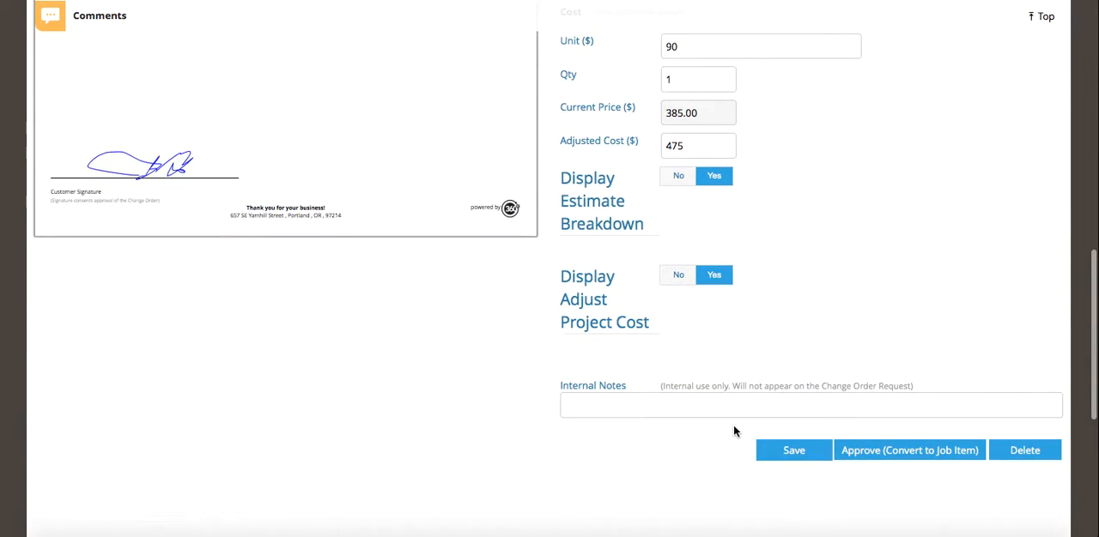
{"action": "left_click", "coordinate": [903, 455]}
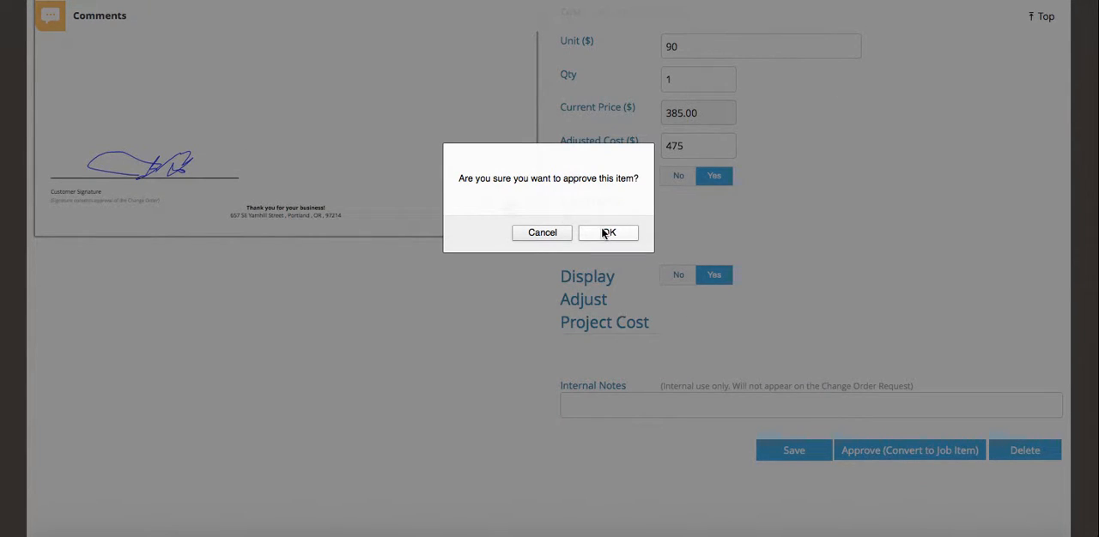
{"action": "left_click", "coordinate": [606, 233]}
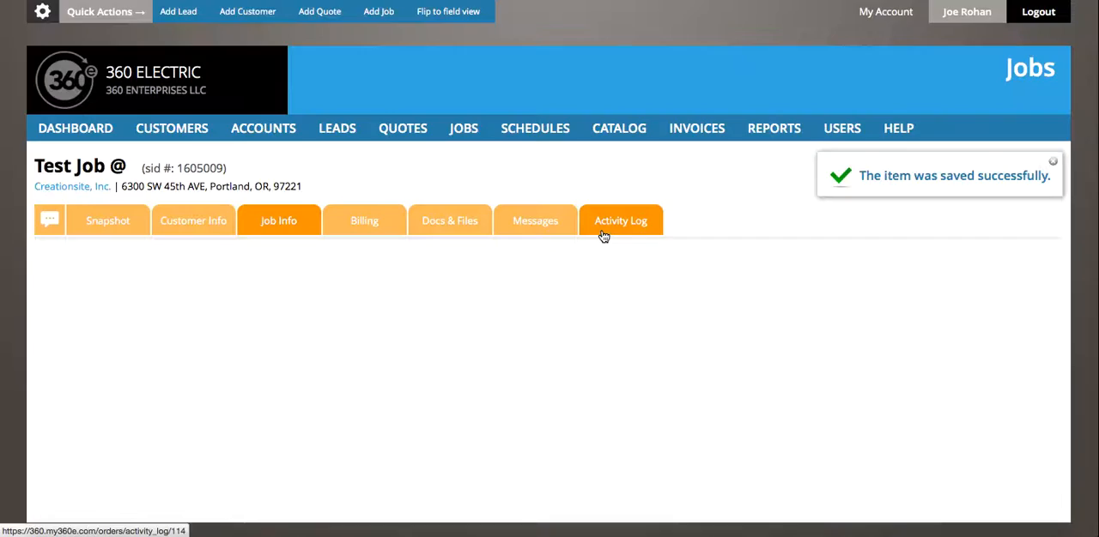
Check the Change Order 3 job item's scope of work, estimate and cost, and save the job item.
{"action": "scroll", "coordinate": [450, 410], "scroll_direction": "down", "scroll_amount": 2}
{"action": "scroll", "coordinate": [451, 409], "scroll_direction": "down", "scroll_amount": 5}
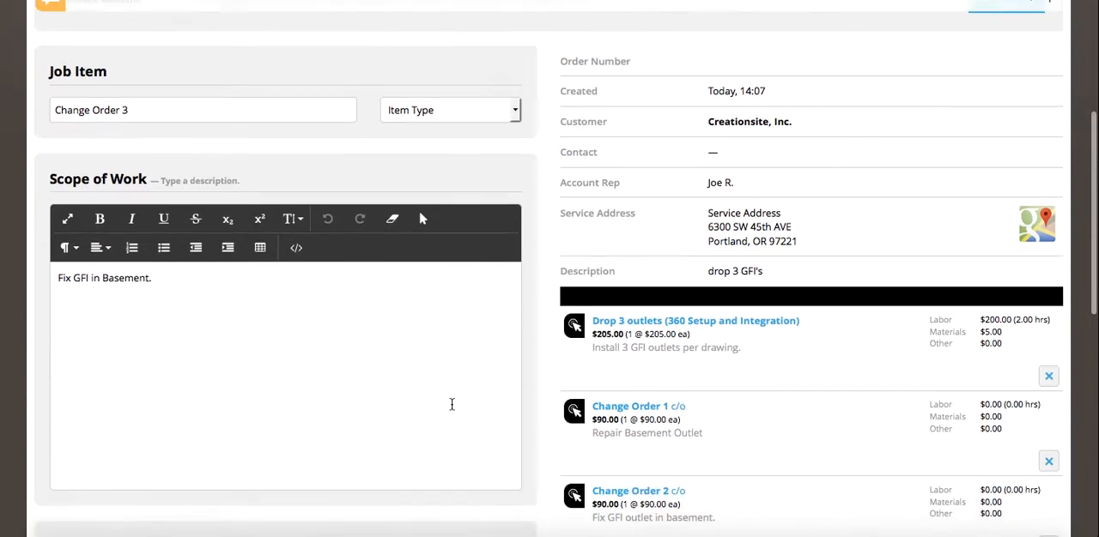
{"action": "scroll", "coordinate": [452, 403], "scroll_direction": "up", "scroll_amount": 2}
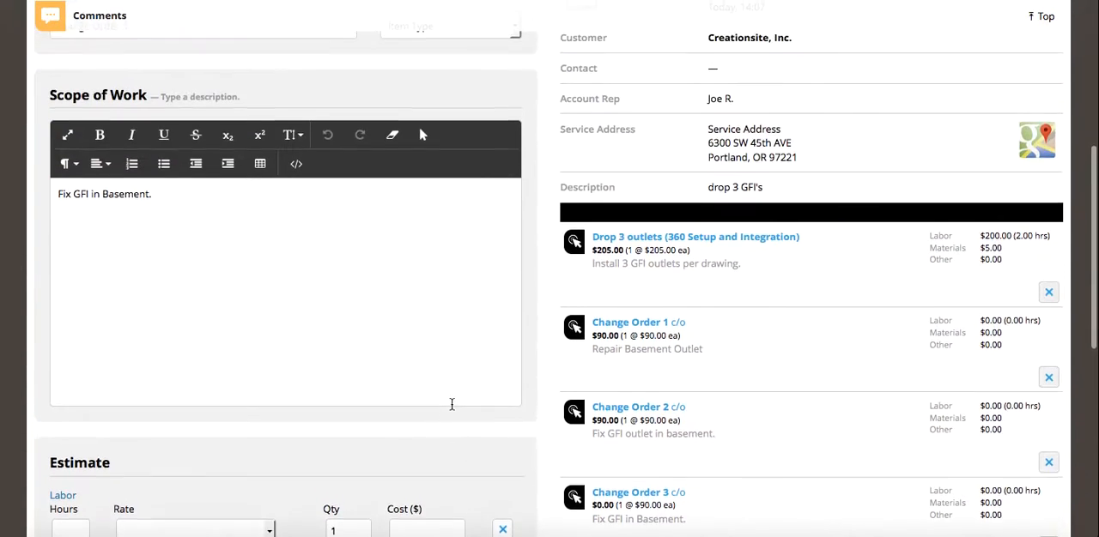
{"action": "scroll", "coordinate": [452, 403], "scroll_direction": "down", "scroll_amount": 5}
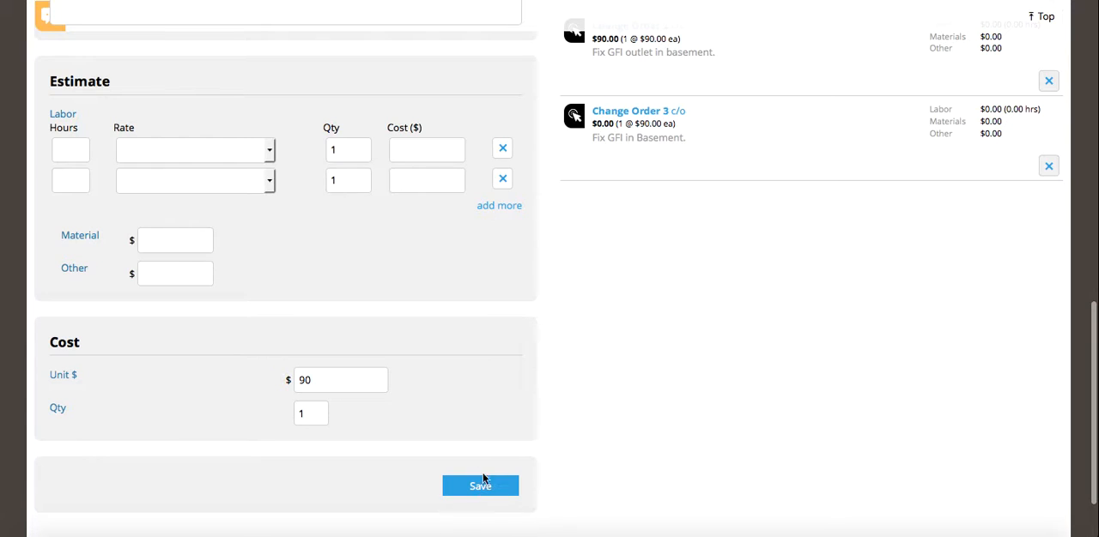
{"action": "scroll", "coordinate": [441, 375], "scroll_direction": "up", "scroll_amount": 1}
{"action": "scroll", "coordinate": [390, 285], "scroll_direction": "up", "scroll_amount": 5}
{"action": "scroll", "coordinate": [392, 258], "scroll_direction": "down", "scroll_amount": 5}
{"action": "scroll", "coordinate": [349, 439], "scroll_direction": "down", "scroll_amount": 2}
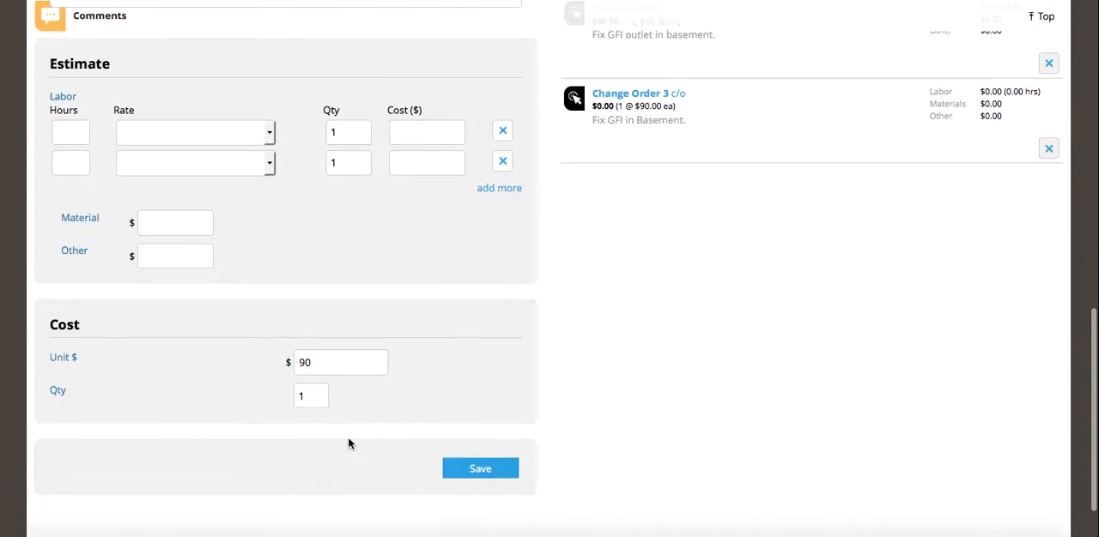
{"action": "left_click", "coordinate": [481, 457]}
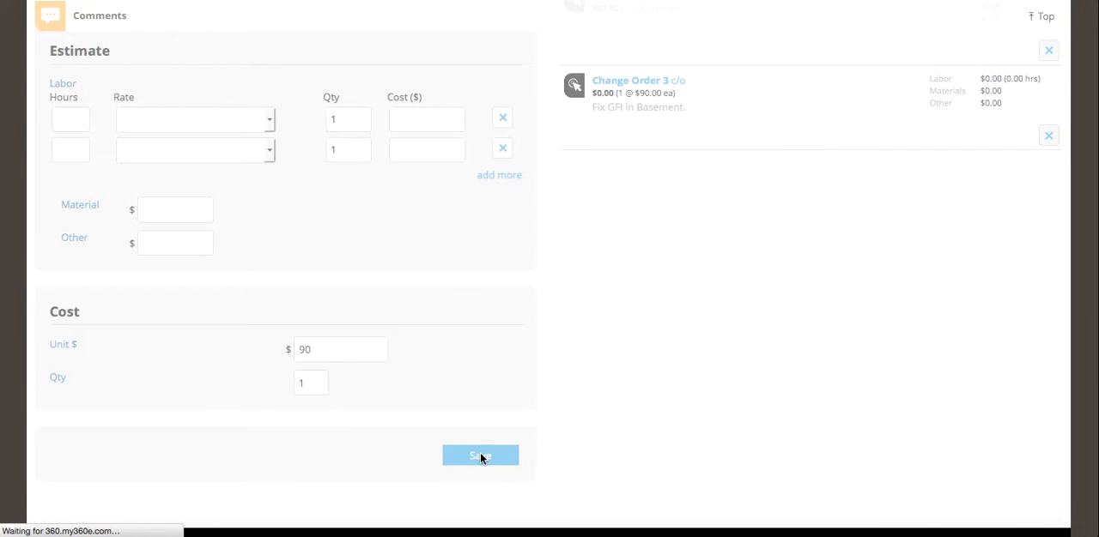
Examine the job's item list, comparing the original outlet item and the three change orders with their costs.
{"action": "scroll", "coordinate": [480, 452], "scroll_direction": "down", "scroll_amount": 8}
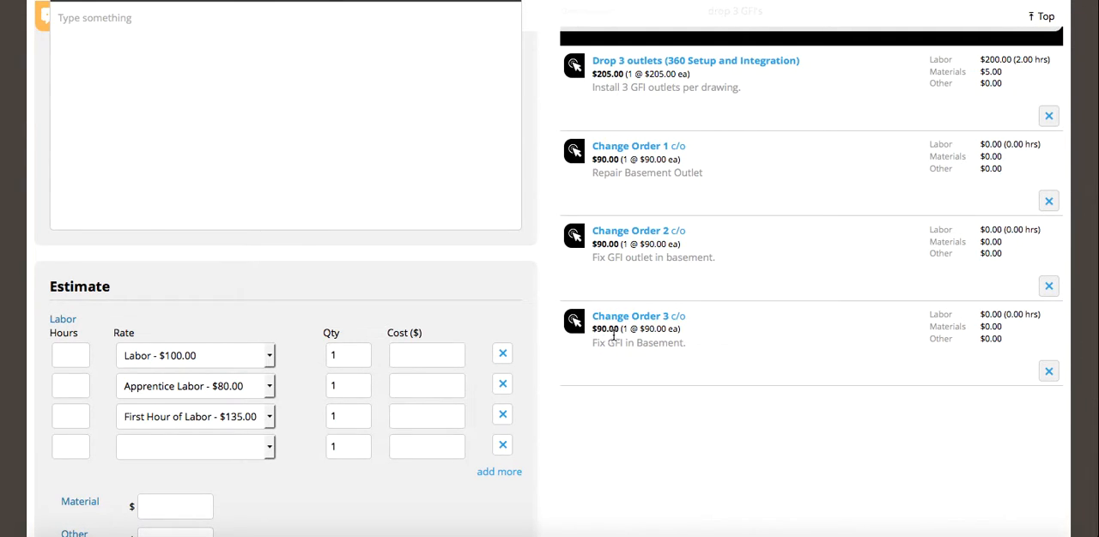
{"action": "scroll", "coordinate": [707, 370], "scroll_direction": "up", "scroll_amount": 4}
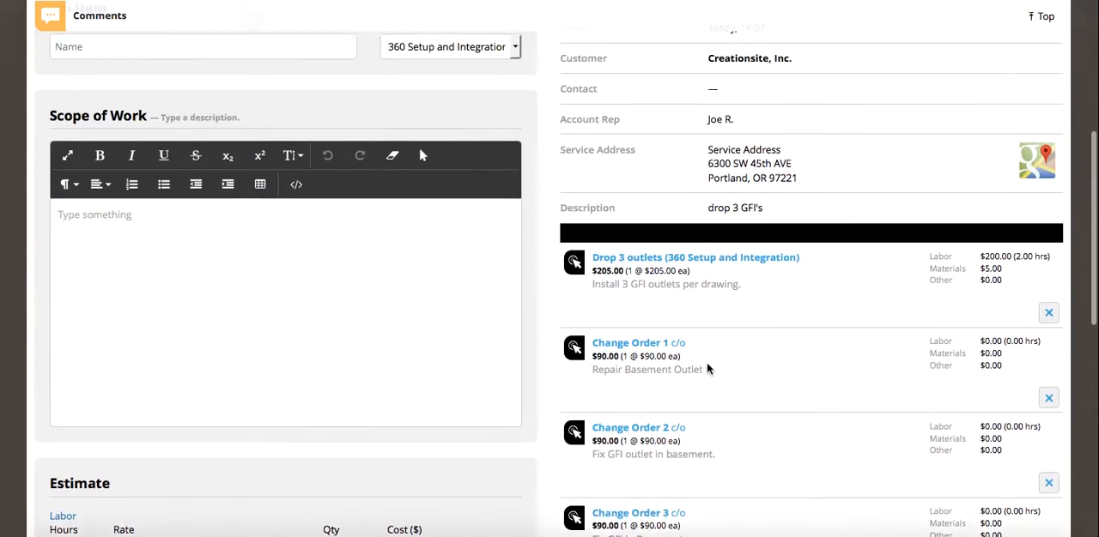
{"action": "scroll", "coordinate": [706, 369], "scroll_direction": "up", "scroll_amount": 2}
{"action": "scroll", "coordinate": [707, 369], "scroll_direction": "down", "scroll_amount": 4}
{"action": "scroll", "coordinate": [707, 369], "scroll_direction": "down", "scroll_amount": 3}
{"action": "scroll", "coordinate": [707, 369], "scroll_direction": "up", "scroll_amount": 7}
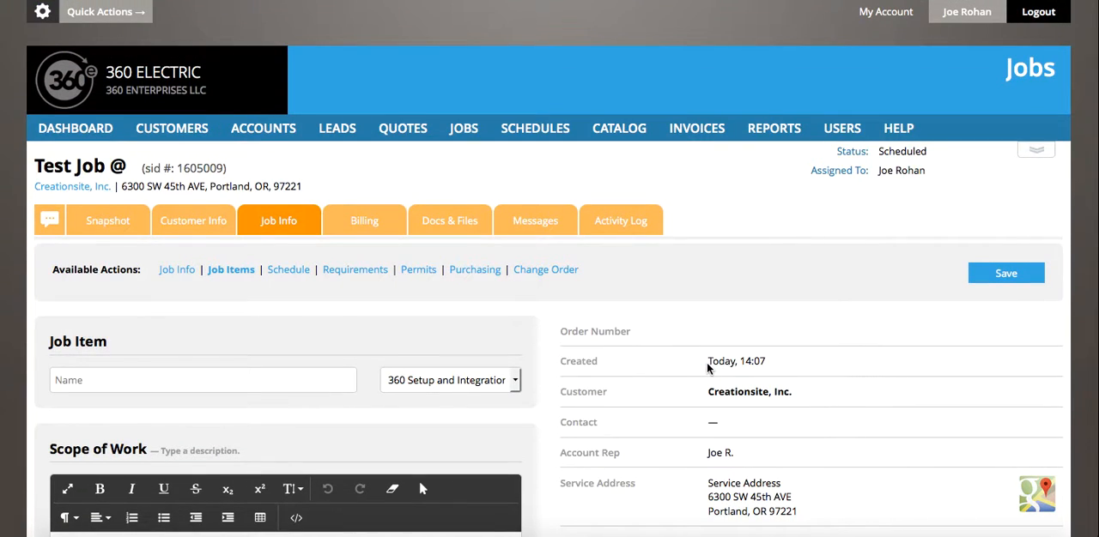
{"action": "scroll", "coordinate": [706, 368], "scroll_direction": "down", "scroll_amount": 4}
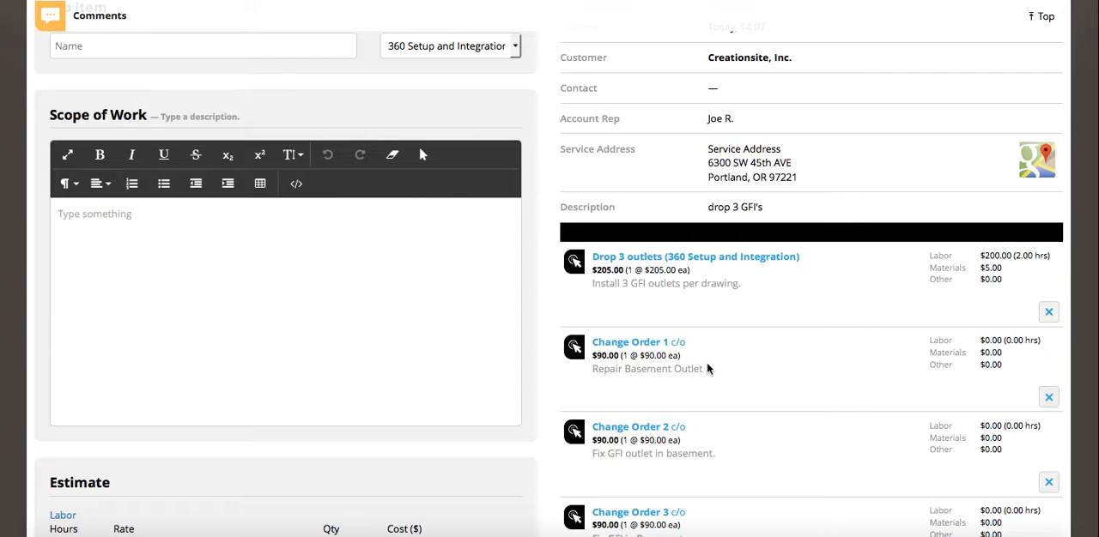
{"action": "scroll", "coordinate": [724, 495], "scroll_direction": "down", "scroll_amount": 2}
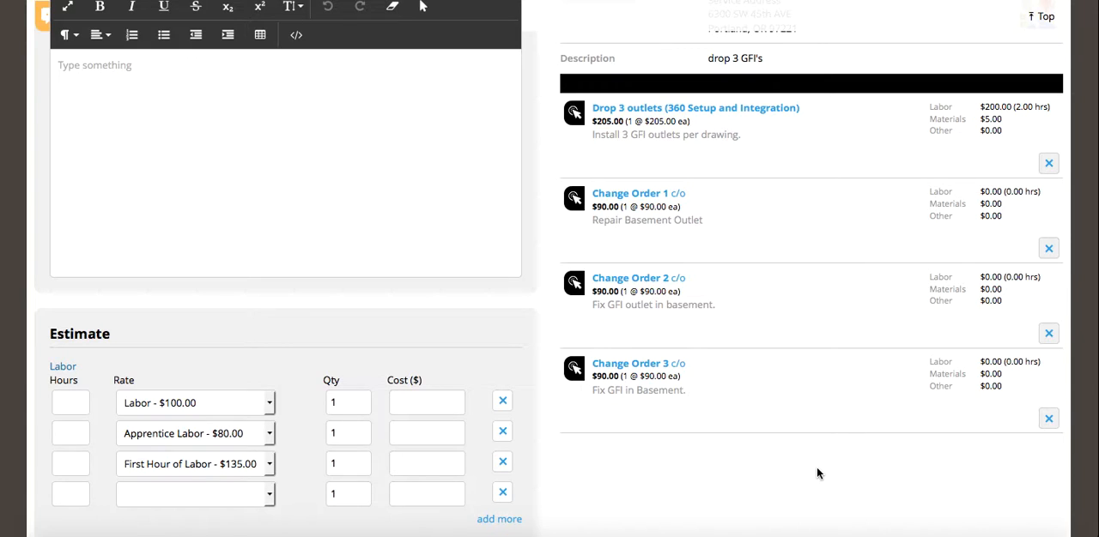
{"action": "scroll", "coordinate": [816, 467], "scroll_direction": "down", "scroll_amount": 5}
{"action": "scroll", "coordinate": [816, 468], "scroll_direction": "up", "scroll_amount": 6}
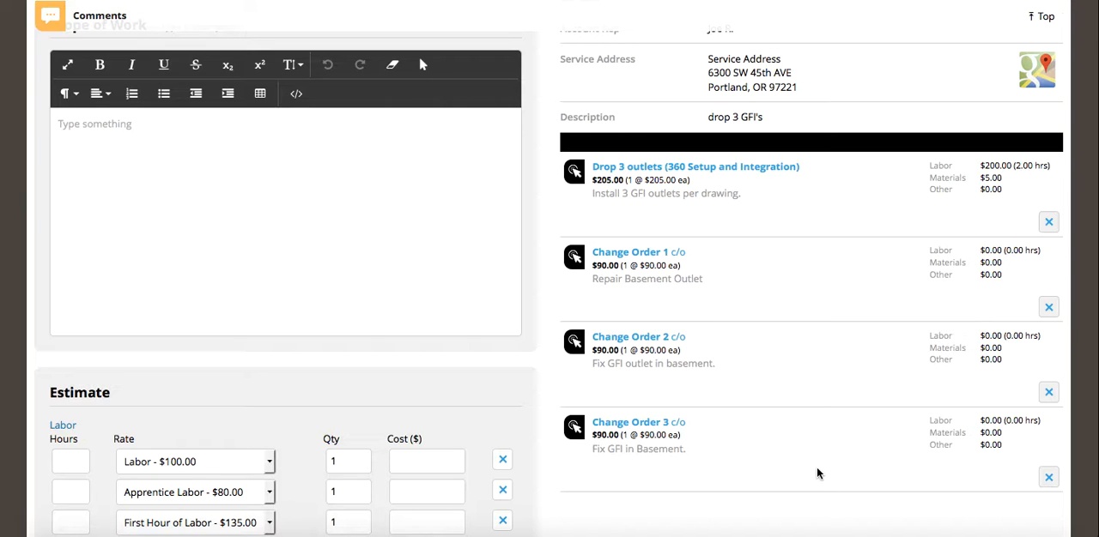
{"action": "scroll", "coordinate": [817, 474], "scroll_direction": "down", "scroll_amount": 4}
{"action": "scroll", "coordinate": [816, 474], "scroll_direction": "up", "scroll_amount": 10}
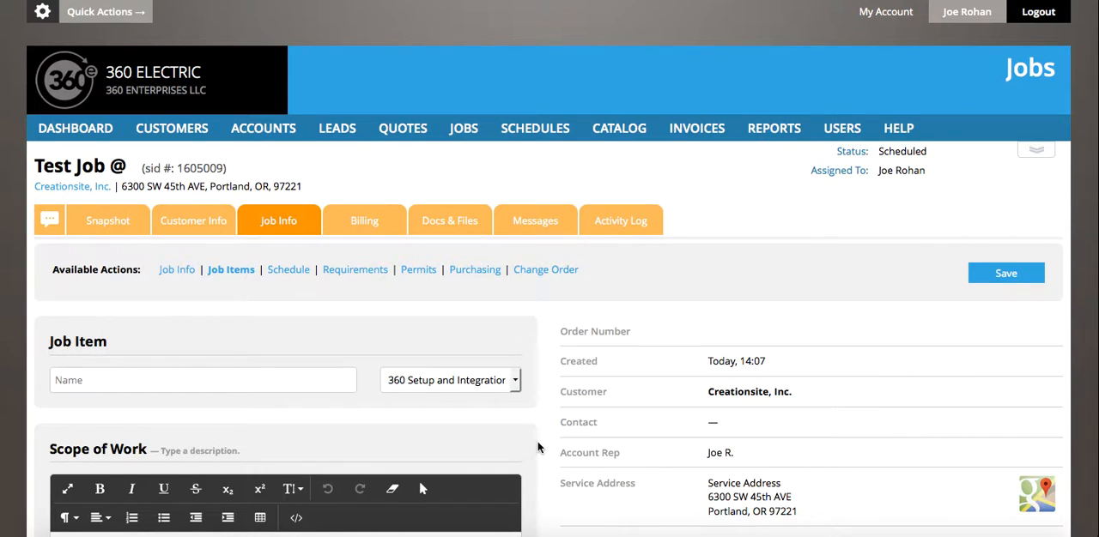
{"action": "scroll", "coordinate": [537, 446], "scroll_direction": "down", "scroll_amount": 5}
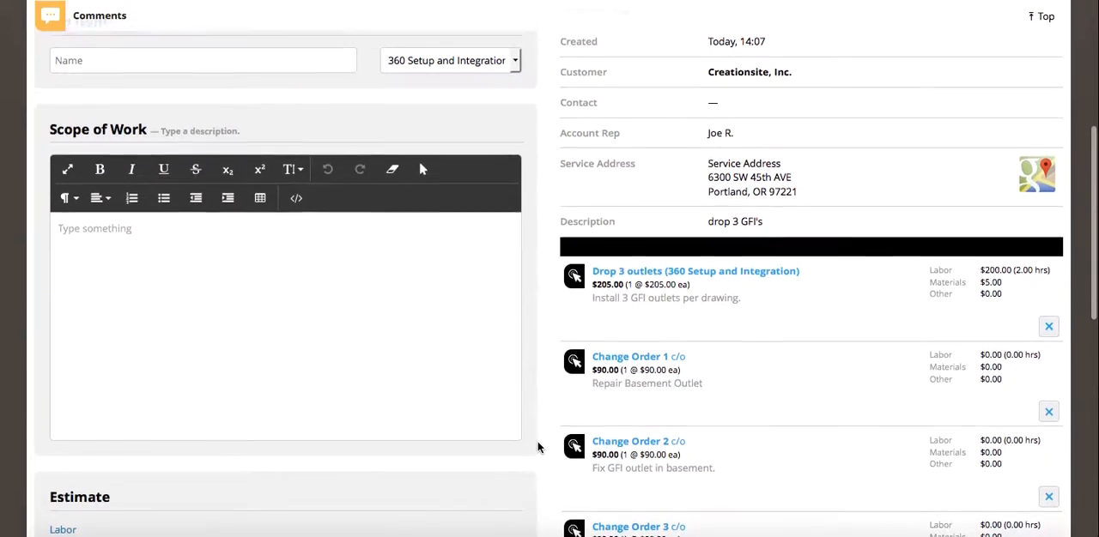